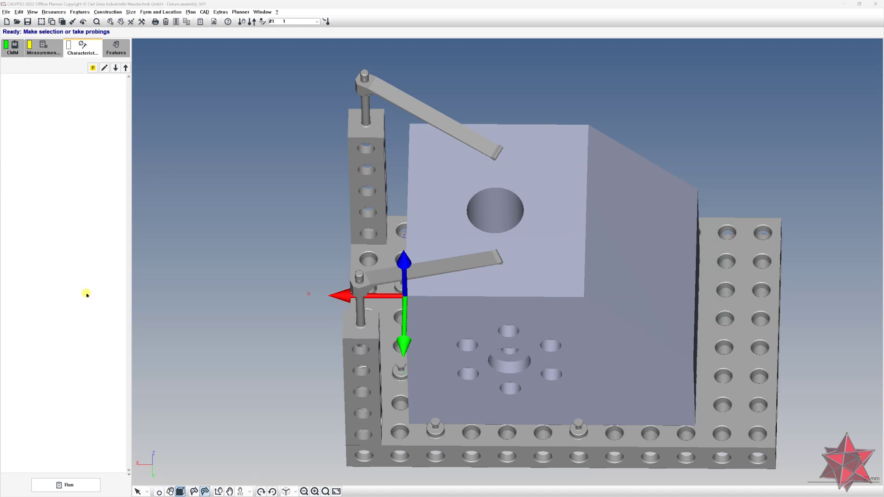
Step: Review datums -A-, -C- and CIR_Position 1 highlighted on the fixture model
middle_click_drag(222, 227, 243, 213)
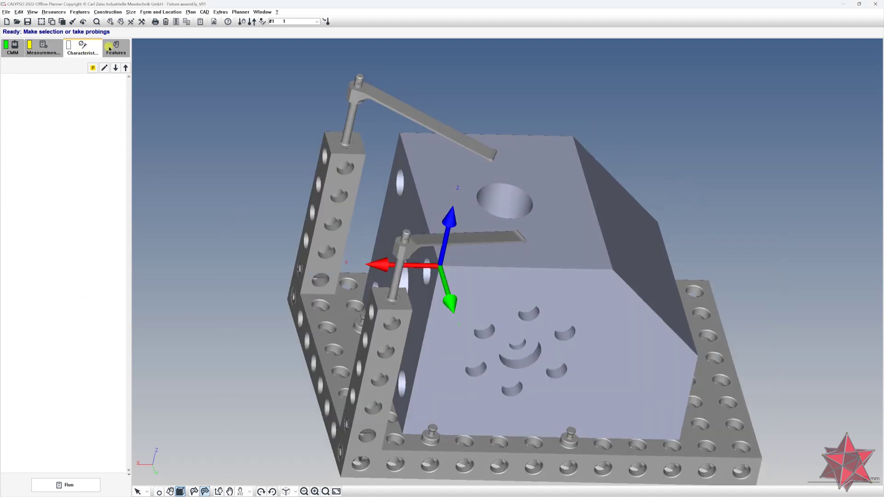
left_click(124, 48)
left_click(78, 82)
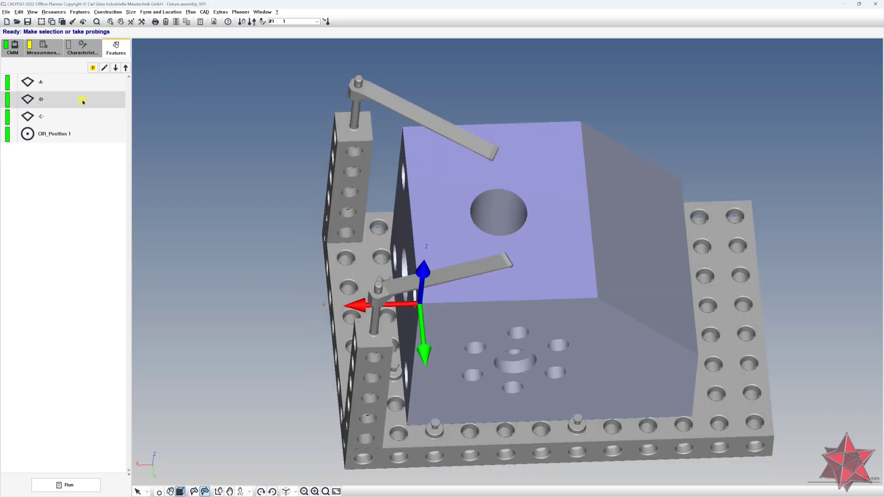
left_click(71, 116)
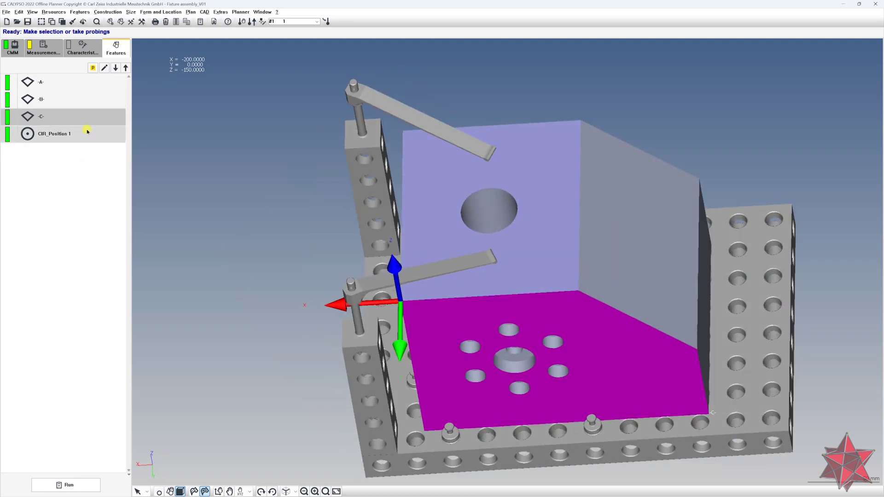
left_click(87, 134)
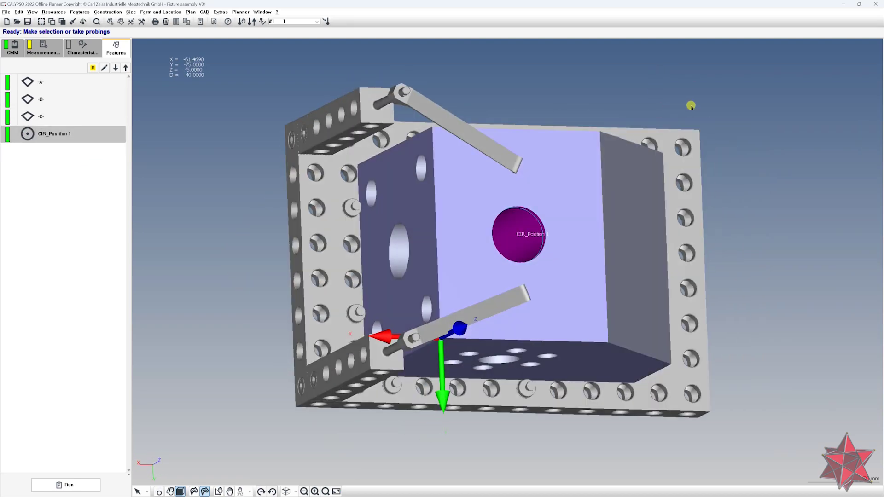
Step: Extract the upper hole from the CAD model as Cylinder1
middle_click_drag(579, 186, 574, 216)
left_click(147, 491)
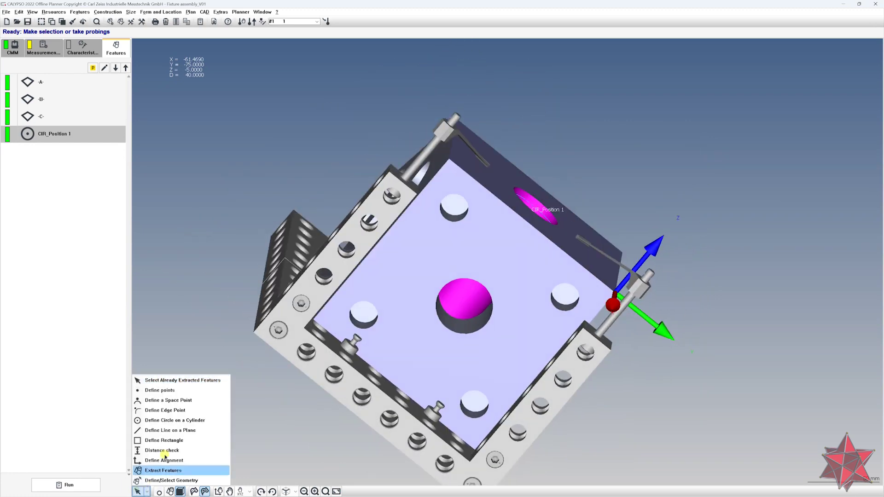
left_click(154, 470)
middle_click_drag(456, 225, 503, 191)
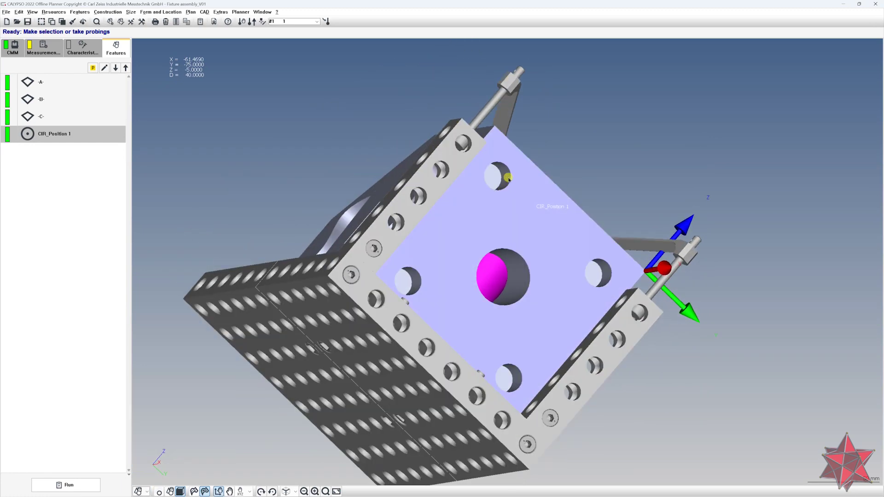
left_click(508, 178)
Step: Check the CIR_Position 1 settings and confirm them
middle_click_drag(572, 183, 435, 230)
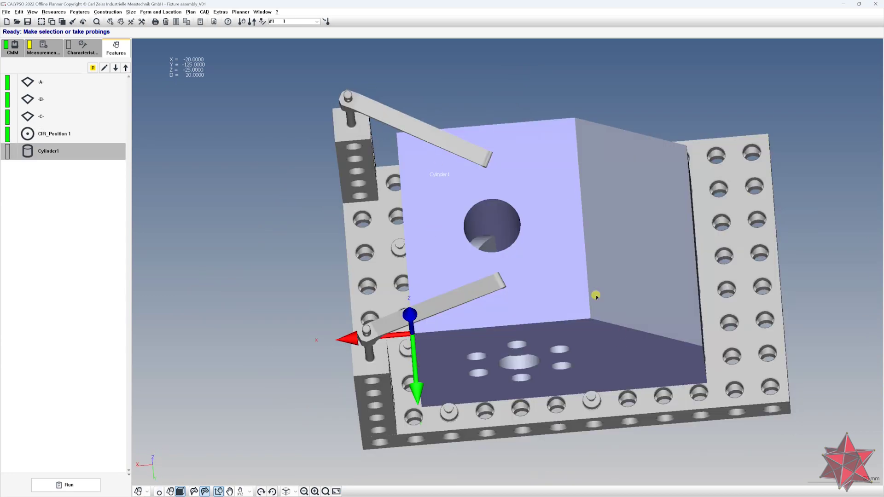
double_click(56, 133)
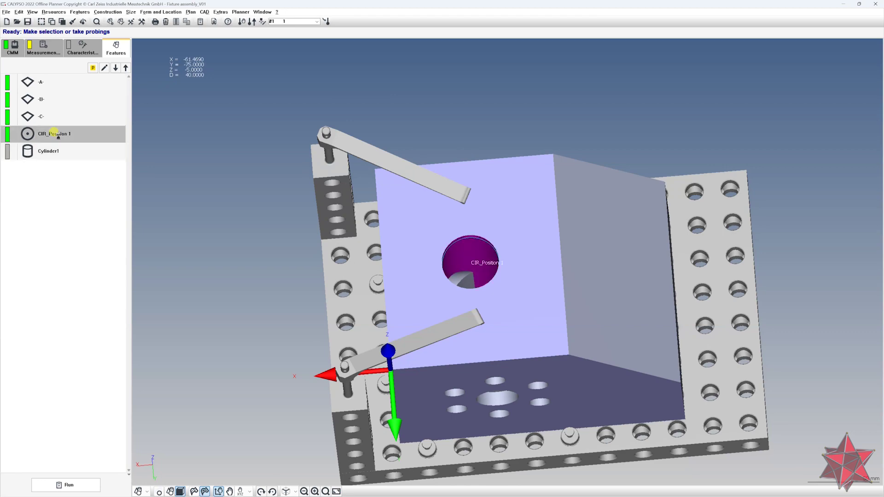
middle_click_drag(456, 210, 433, 217)
left_click(20, 281)
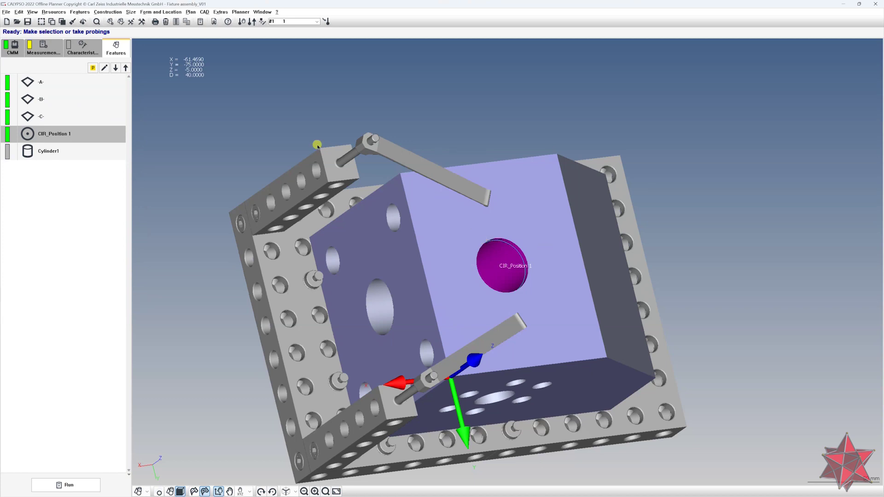
left_click(131, 12)
Step: Add a 2 Point Diameter characteristic on CIR_Position 1, evaluated as two-point distance
mouse_move(154, 20)
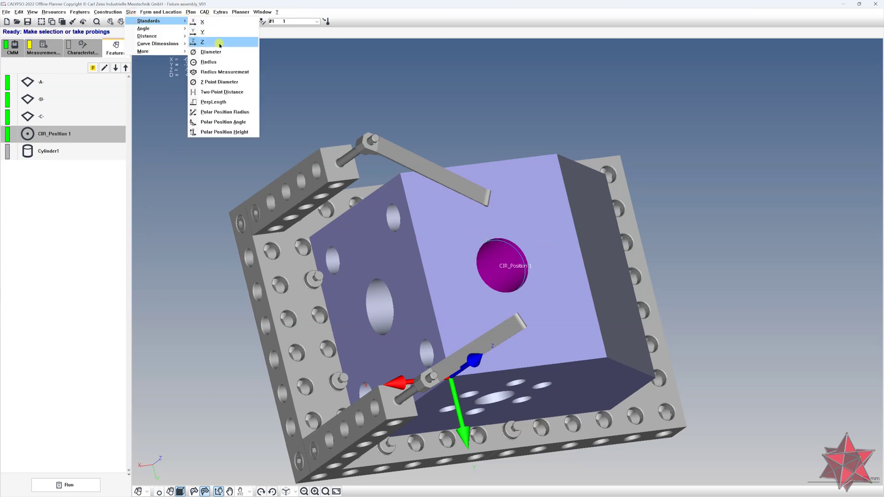
left_click(228, 82)
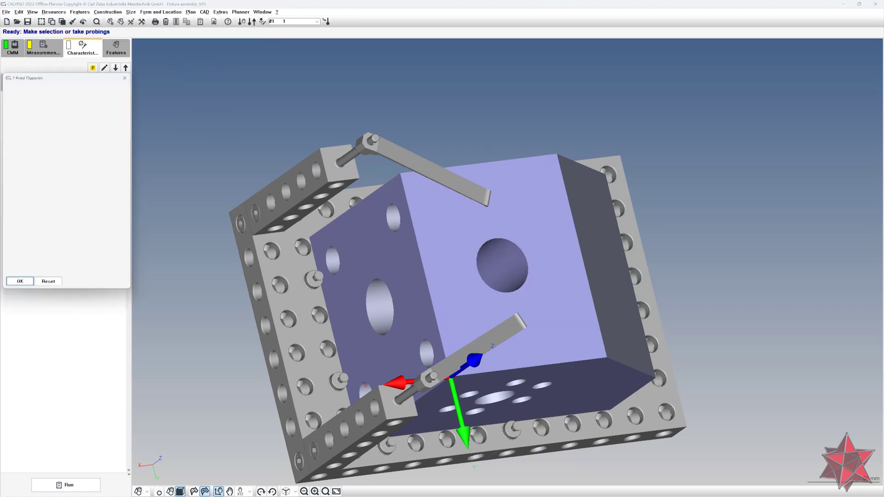
left_click(15, 210)
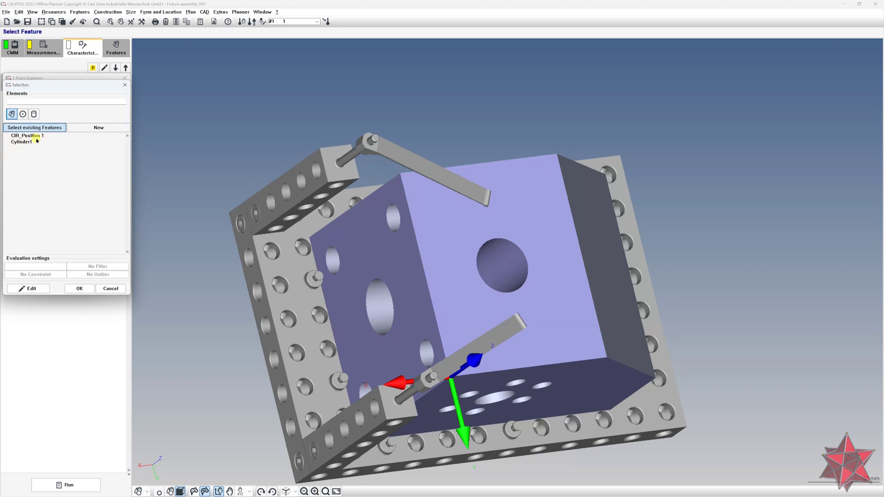
double_click(29, 137)
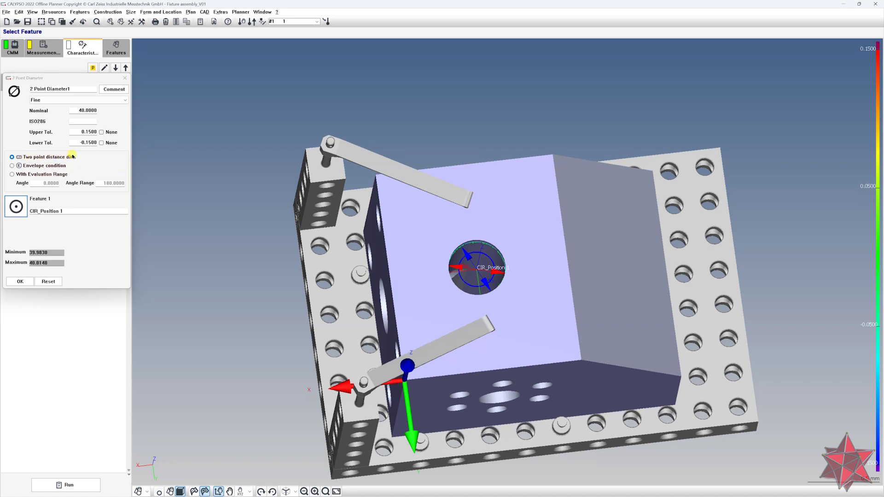
left_click(12, 157)
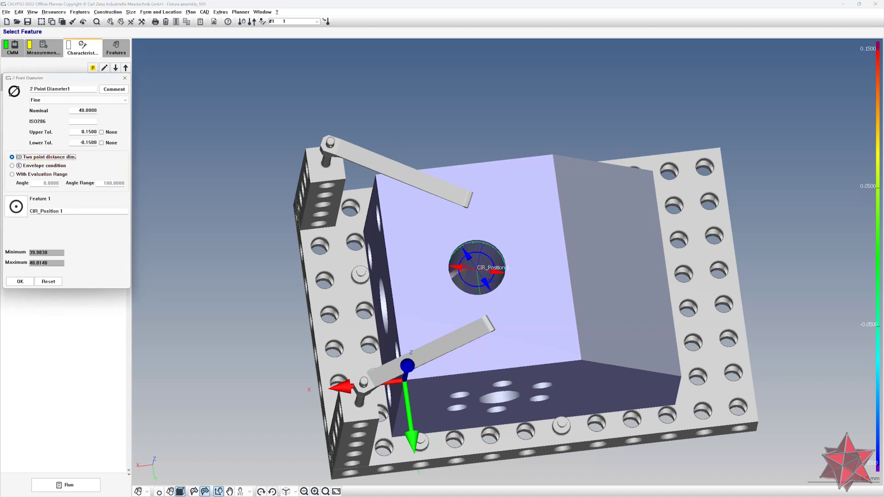
Step: Tighten upper and lower tolerances to ±0.1000 and view CIR_Position 1 in wireframe
left_click(87, 131)
left_click_drag(85, 143, 104, 145)
key("shift+Tab")
scroll(412, 293, "up", 10)
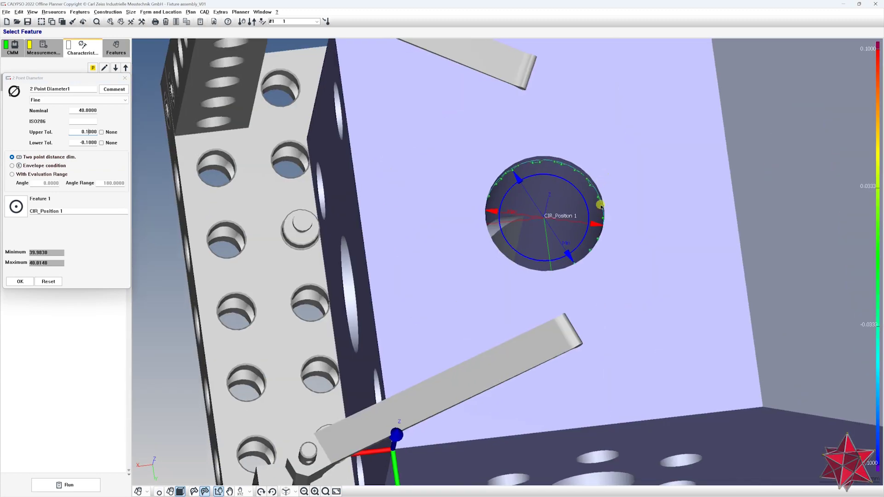
middle_click_drag(601, 205, 694, 311)
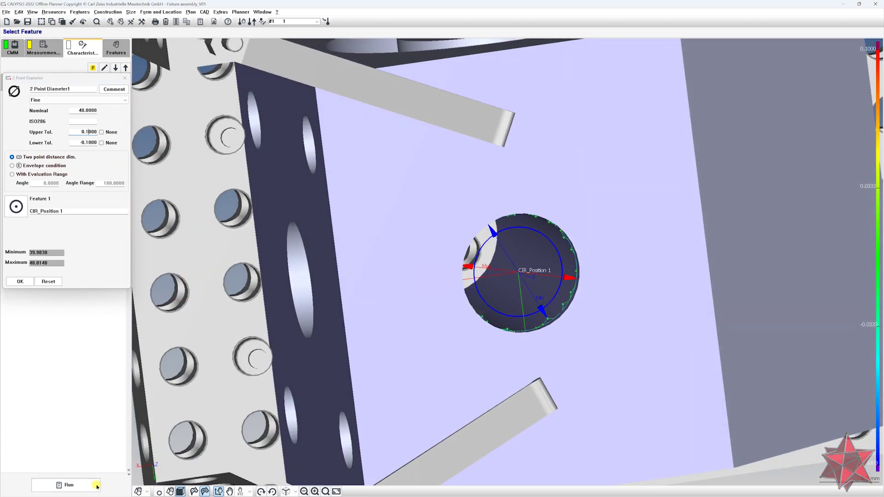
left_click(205, 491)
middle_click_drag(277, 289, 266, 246)
scroll(509, 253, "up", 5)
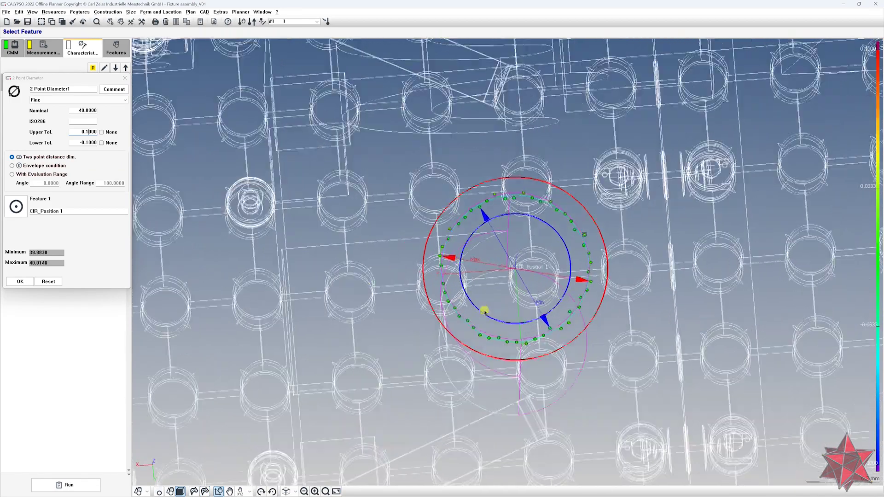
scroll(661, 264, "up", 3)
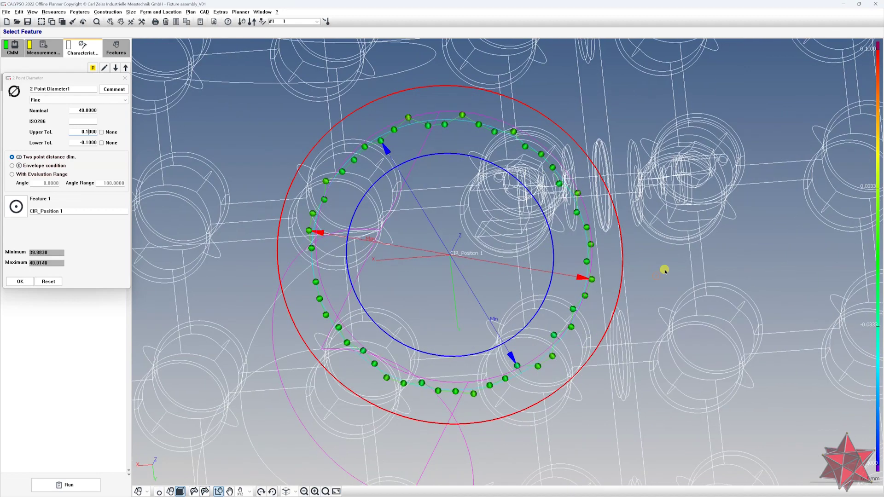
Step: Hide the fixture, confirm 2 Point Diameter1 and return to the features list
left_click(170, 491)
scroll(293, 378, "down", 5)
scroll(345, 381, "up", 4)
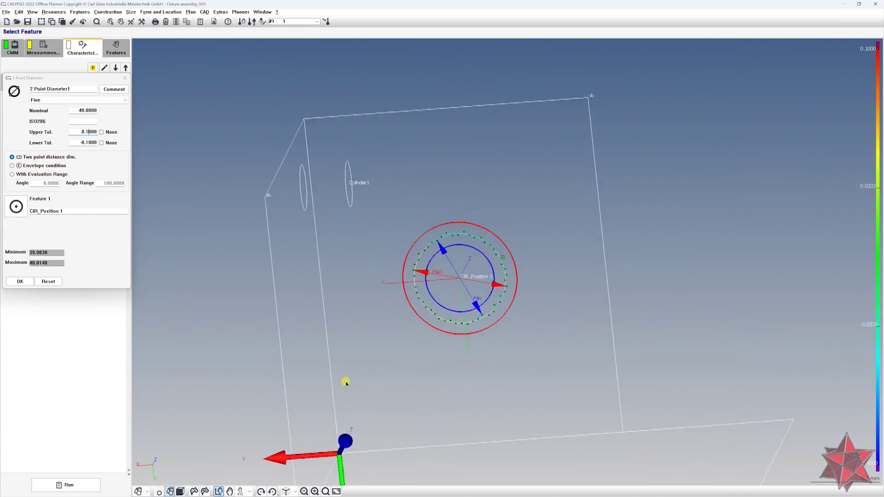
scroll(401, 387, "up", 5)
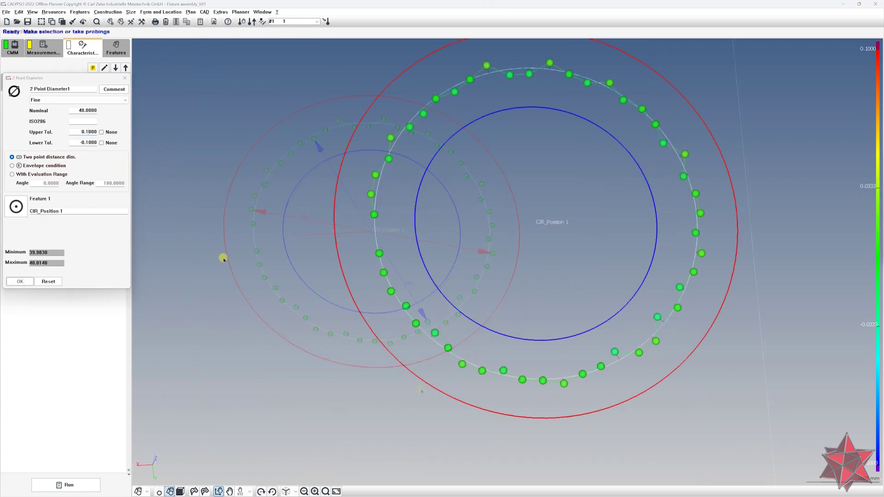
key("Return")
scroll(255, 229, "down", 3)
scroll(347, 233, "down", 5)
scroll(304, 305, "up", 2)
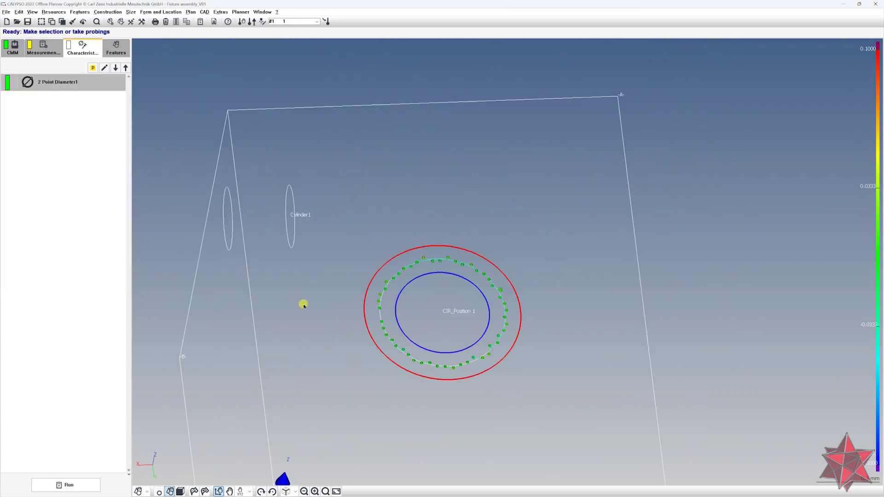
left_click(115, 49)
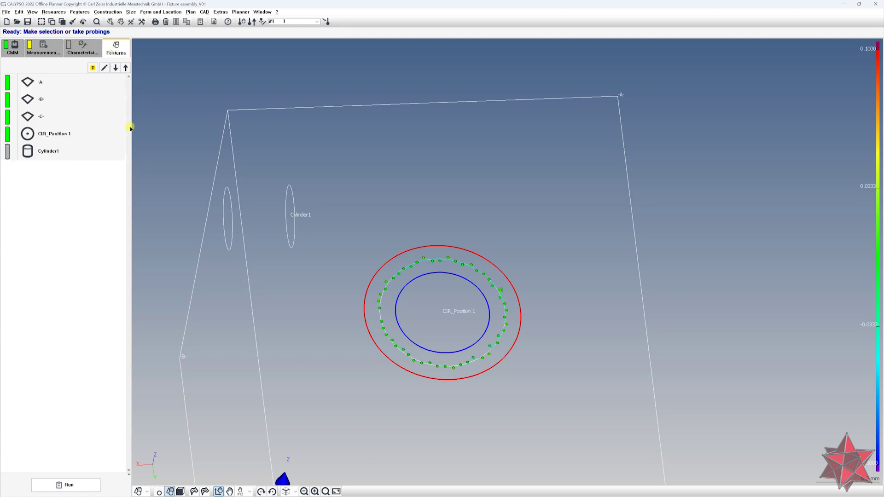
Step: Open Cylinder1's circle path strategy and set the probing speed to 250
double_click(80, 160)
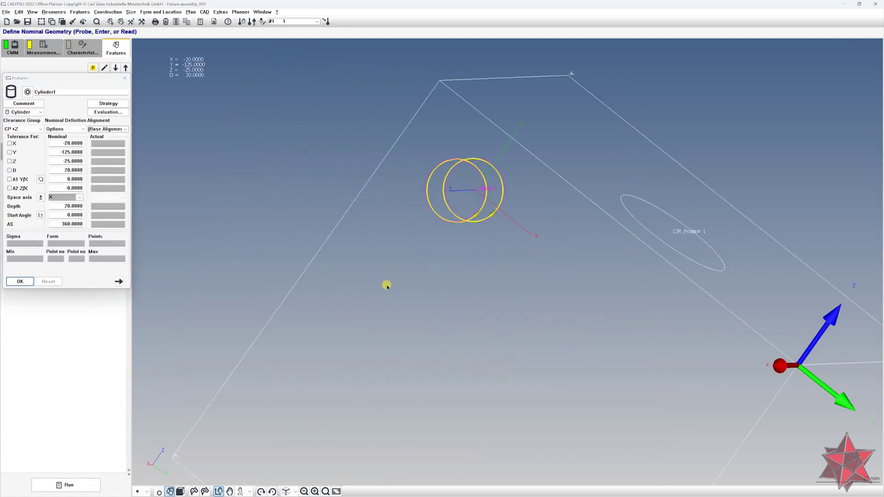
left_click_drag(386, 287, 222, 306)
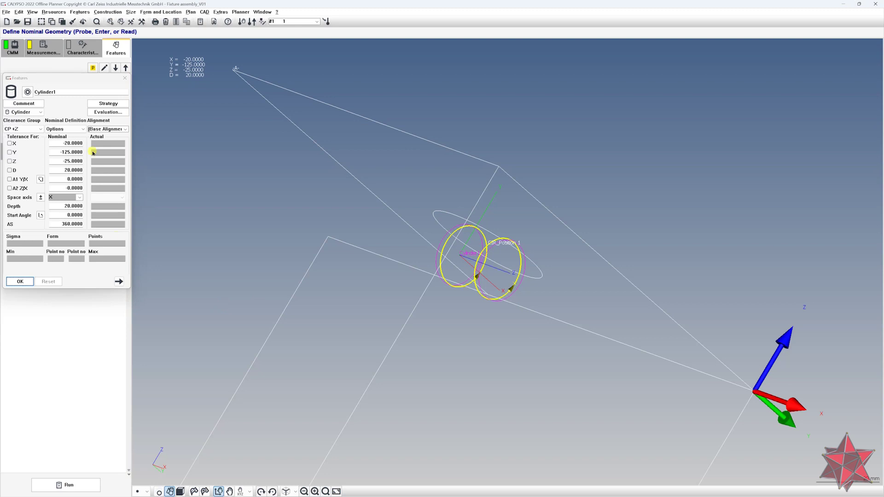
left_click(108, 104)
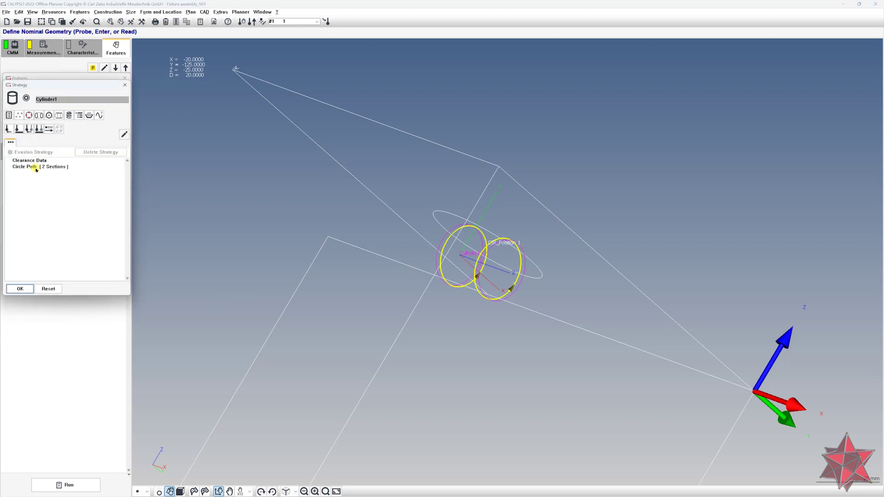
double_click(38, 166)
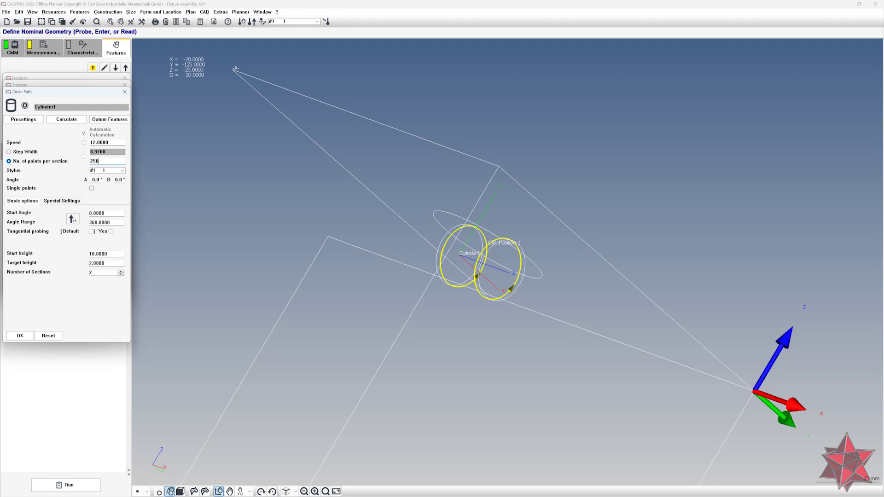
type("250")
left_click(117, 143)
Step: Set the circle path angle range to 380° and the target height to 4
left_click(112, 222)
left_click_drag(95, 222, 50, 217)
type("380")
key("Return")
left_click_drag(110, 264, 64, 261)
key("Return")
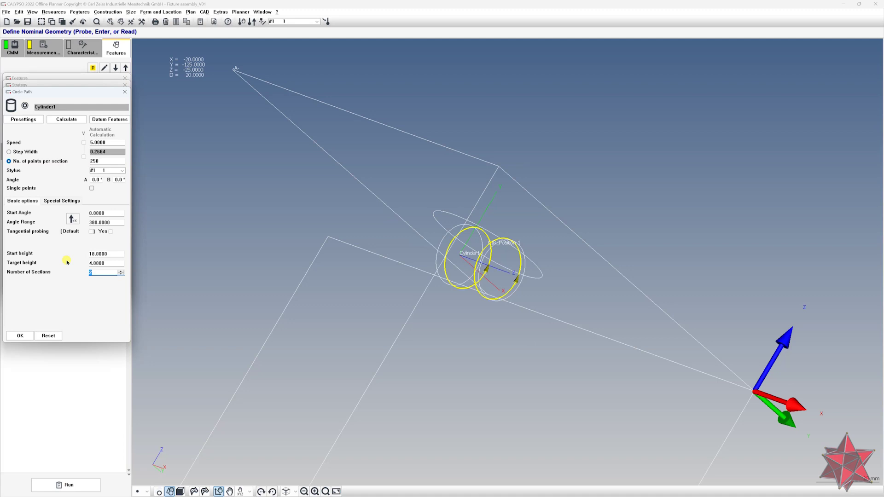
Step: Confirm the circle path, strategy and Cylinder1 settings
left_click(21, 335)
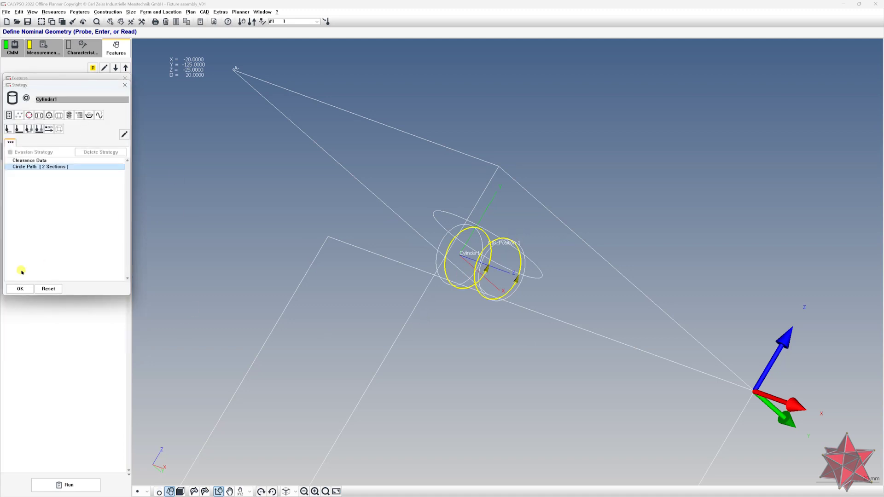
left_click(20, 288)
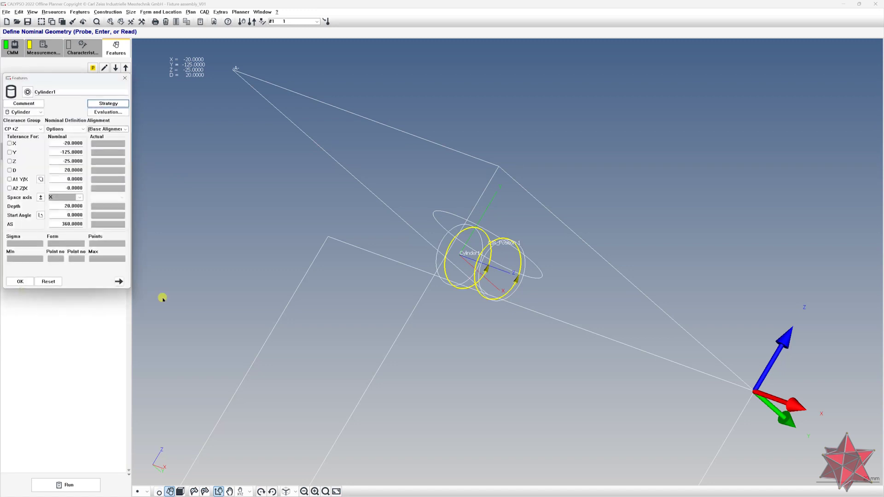
left_click(25, 282)
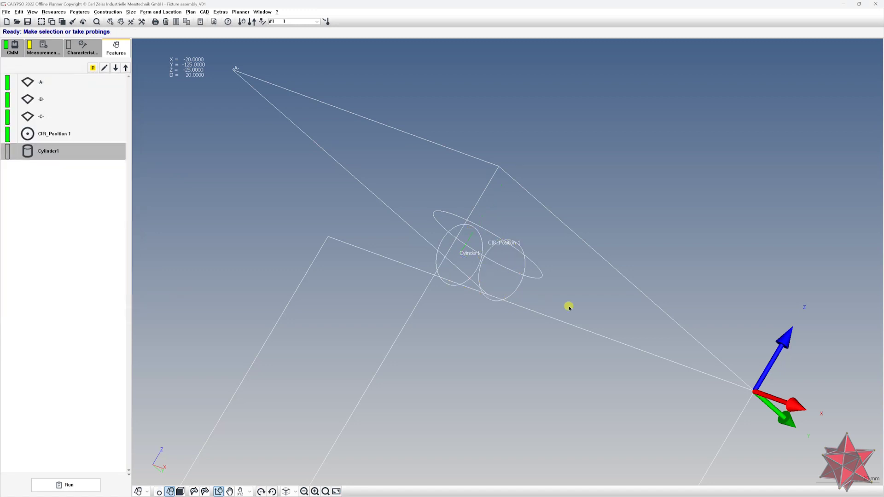
middle_click_drag(568, 308, 450, 318)
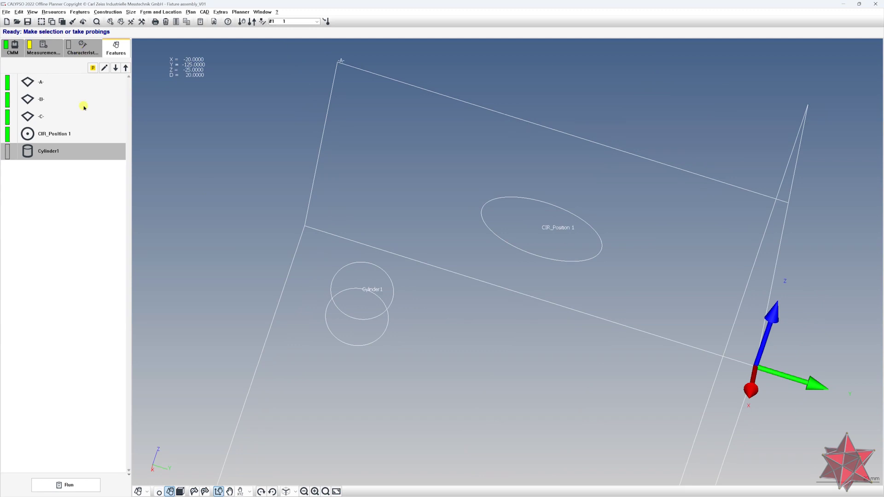
Step: Execute Cylinder1 and inspect its measured points on the model
right_click(50, 146)
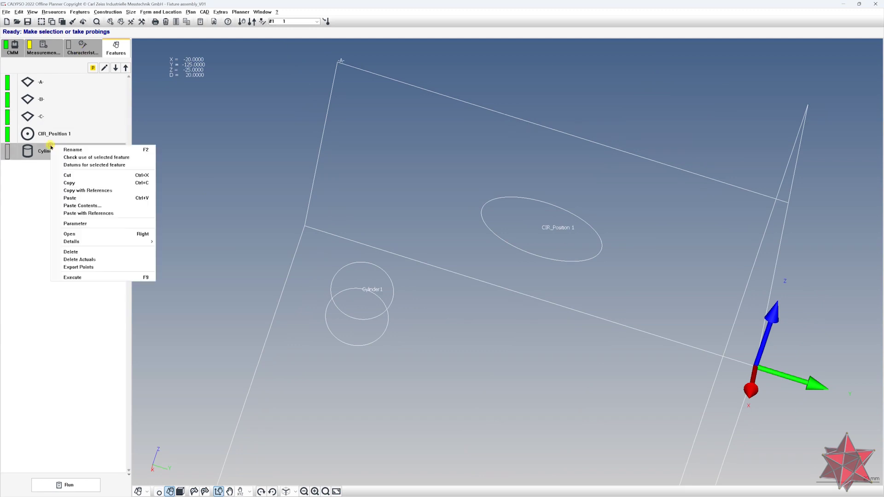
left_click(77, 276)
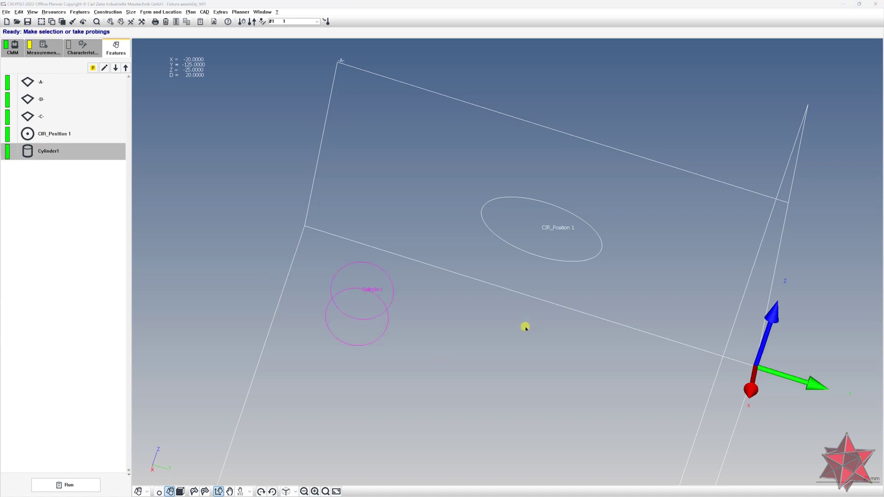
middle_click_drag(526, 328, 477, 301)
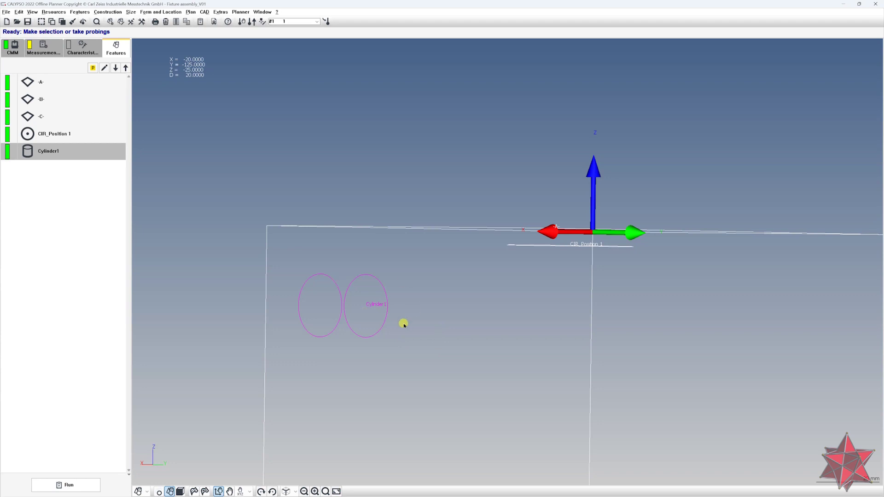
middle_click_drag(450, 300, 460, 323)
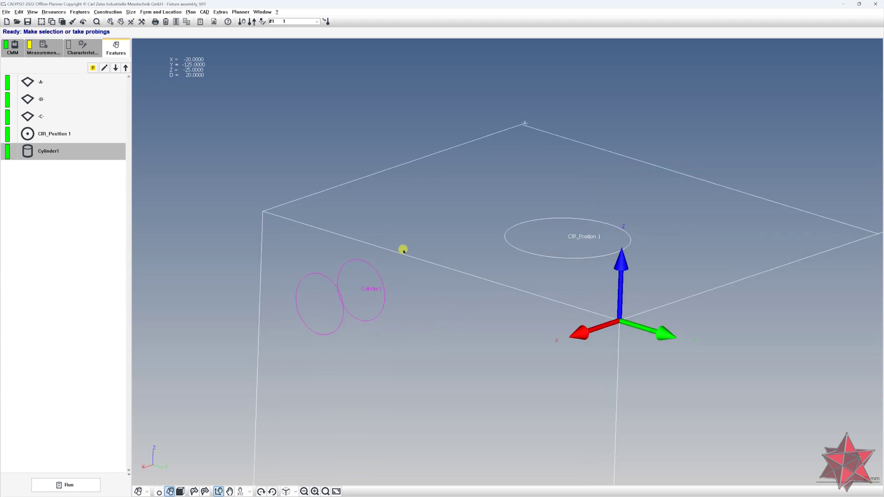
Step: Copy 2 Point Diameter1 to create 2 Point Diameter2 and open it
left_click(67, 47)
left_click(43, 82)
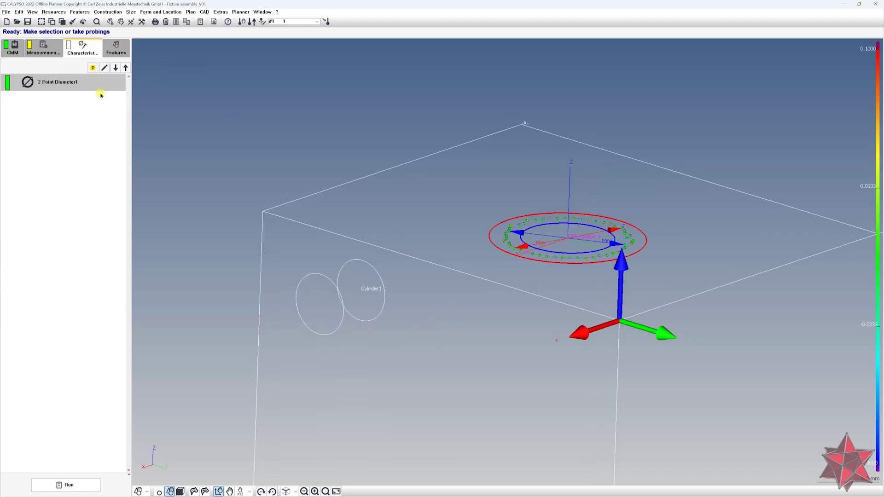
key("ctrl+c")
key("ctrl+v")
double_click(74, 100)
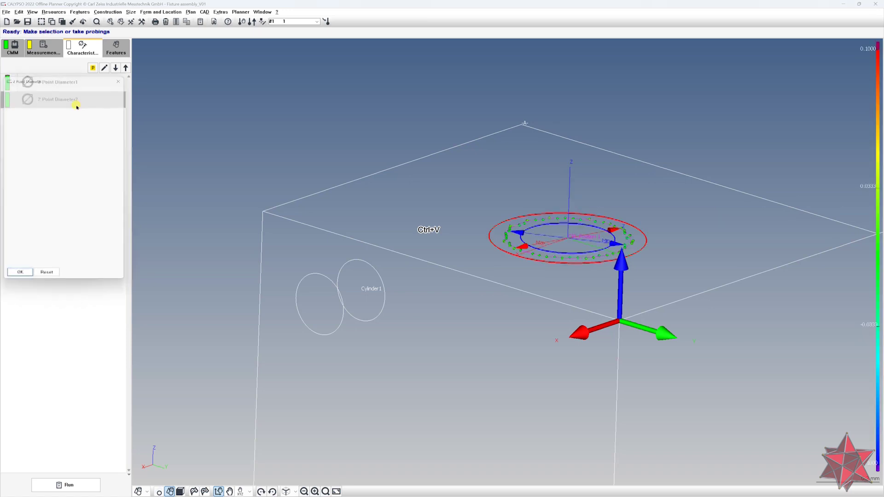
Step: Make 2 Point Diameter2 measure Cylinder1 with the envelope condition
double_click(86, 213)
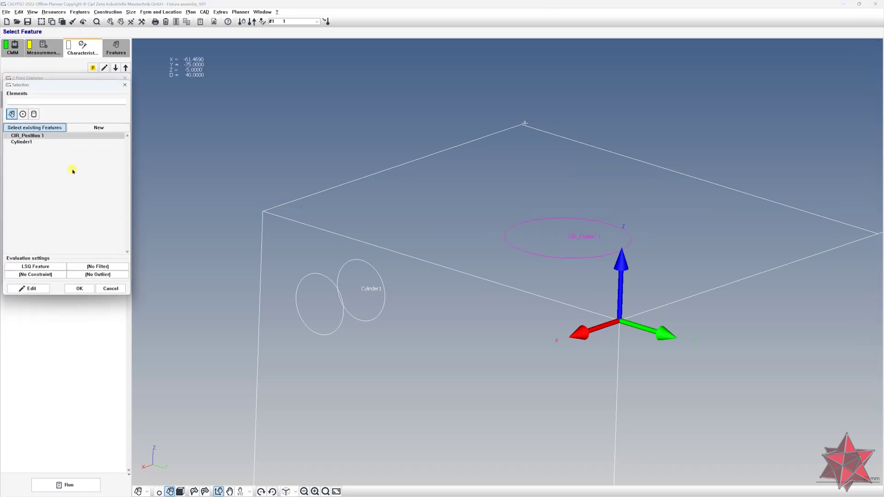
double_click(43, 142)
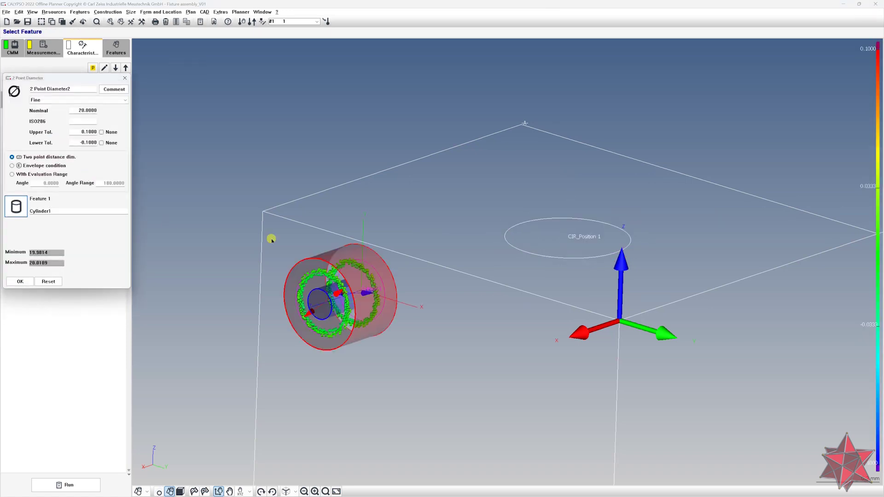
scroll(380, 152, "up", 4)
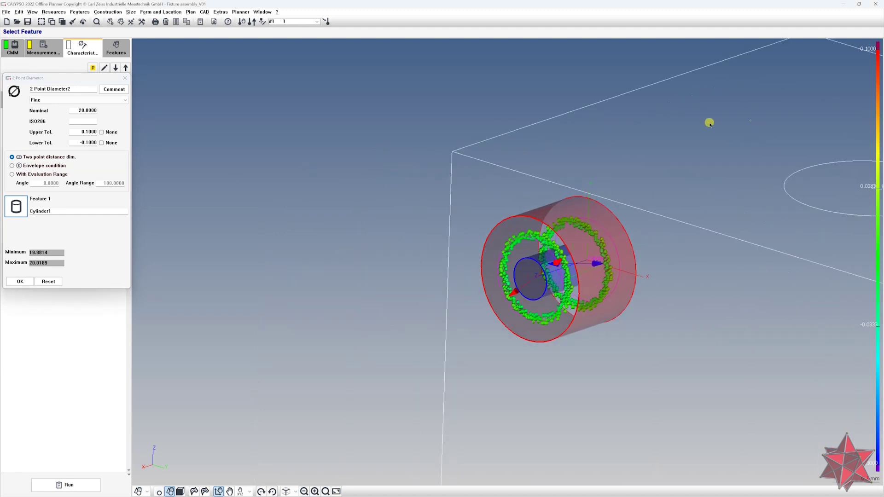
left_click(12, 166)
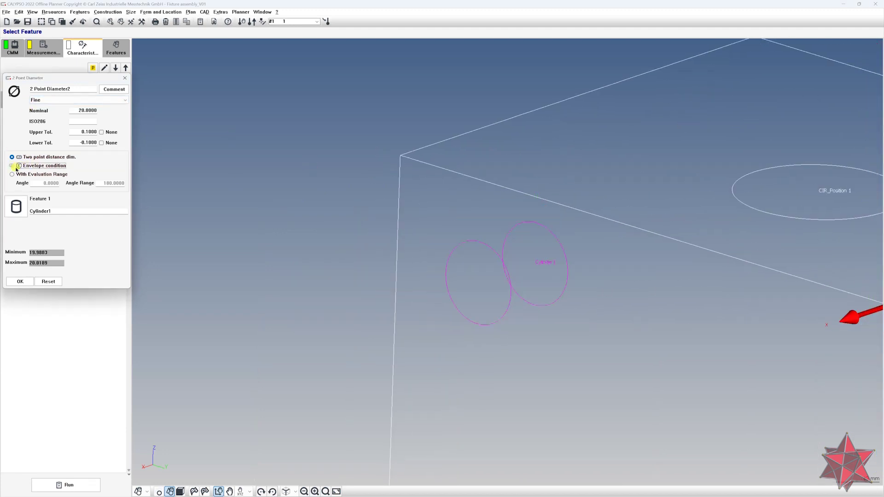
left_click_drag(378, 207, 340, 248)
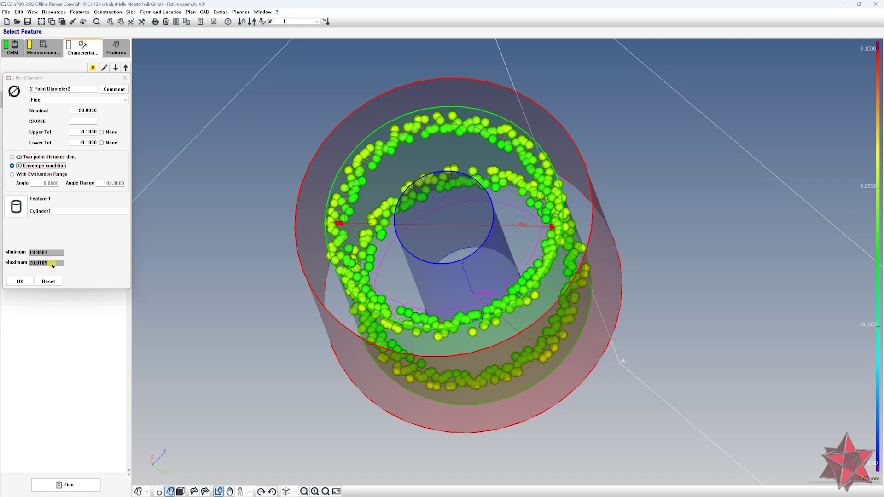
left_click_drag(207, 201, 247, 249)
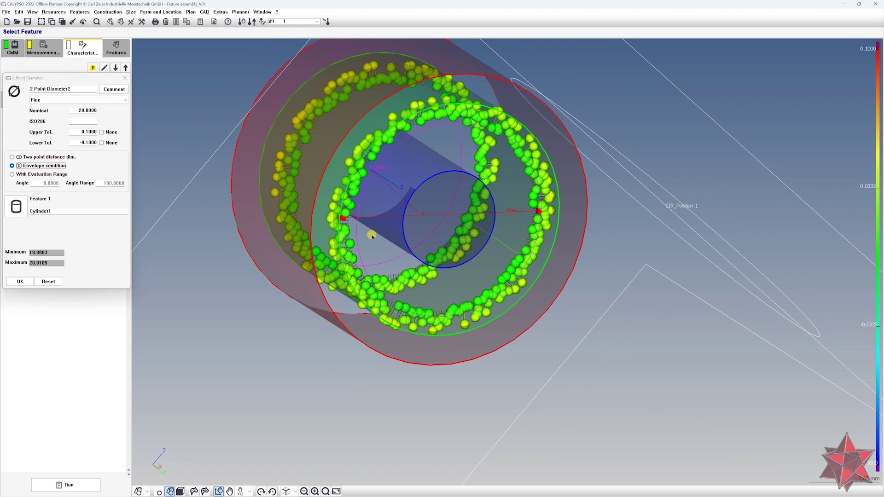
Step: Keep Cylinder1 on Outer tangential feature evaluation, confirm 2 Point Diameter2, then open 2 Point Diameter1
right_click(65, 210)
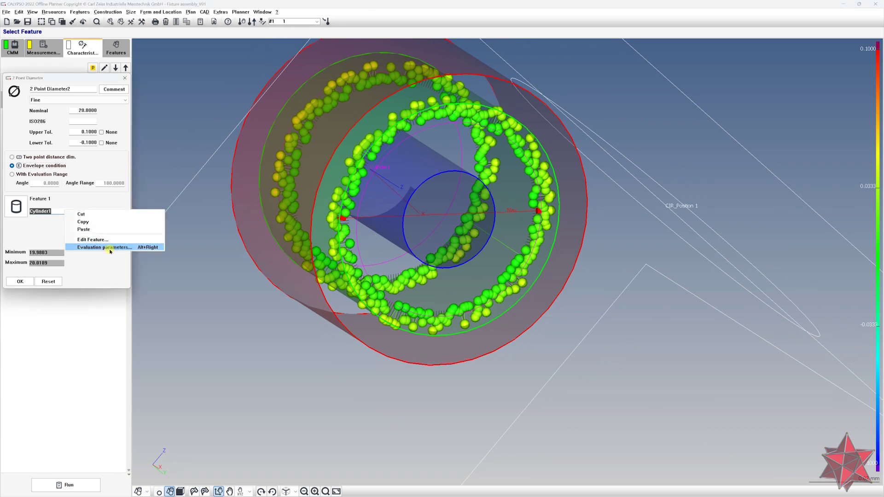
left_click(111, 247)
left_click_drag(119, 83, 614, 91)
left_click(666, 134)
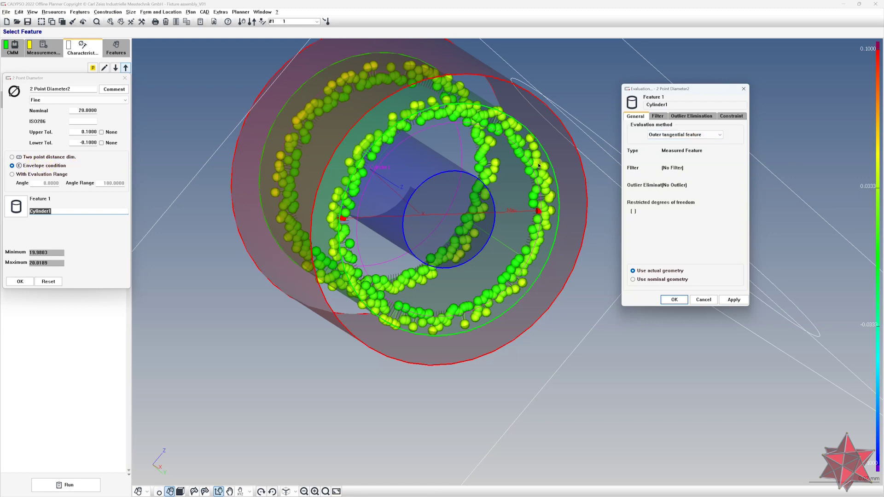
left_click(677, 134)
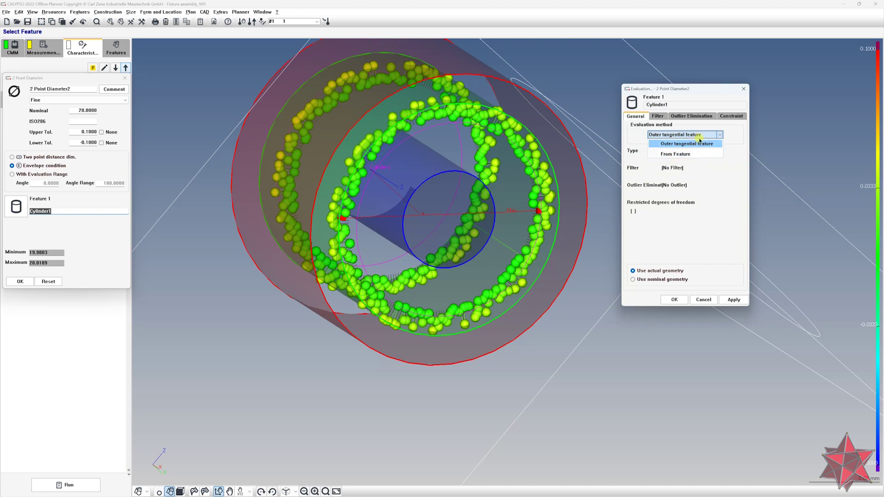
left_click(709, 171)
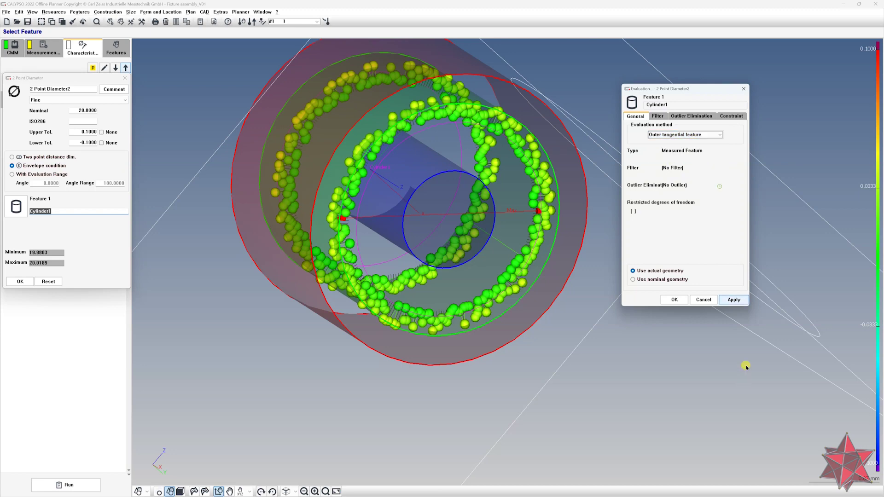
left_click(20, 281)
double_click(70, 81)
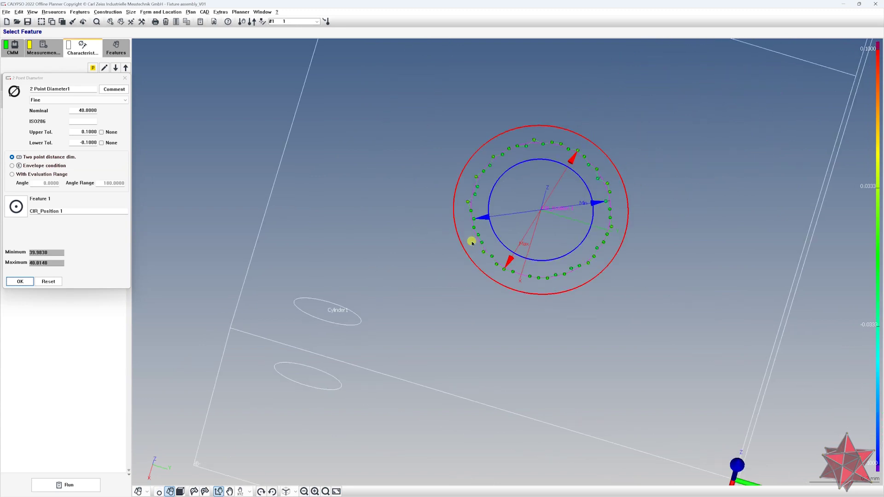
Step: Leave CIR_Position 1 on LSQ Feature evaluation and confirm 2 Point Diameter1
right_click(78, 212)
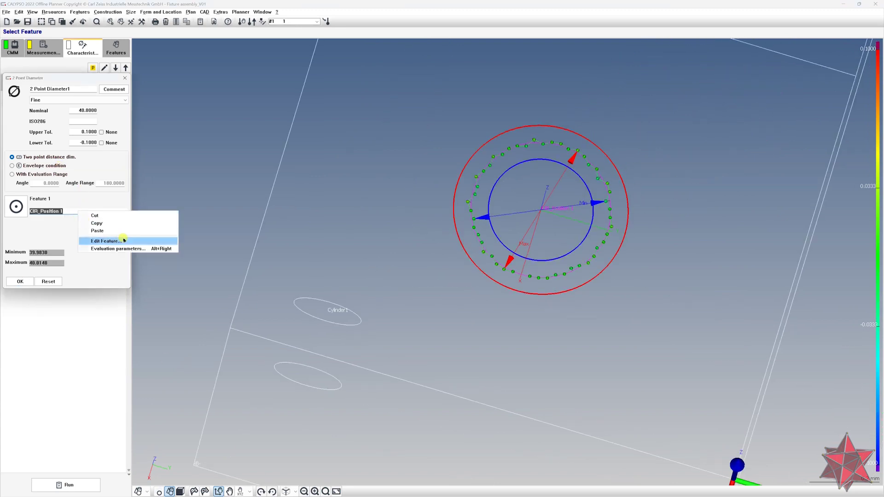
left_click(117, 248)
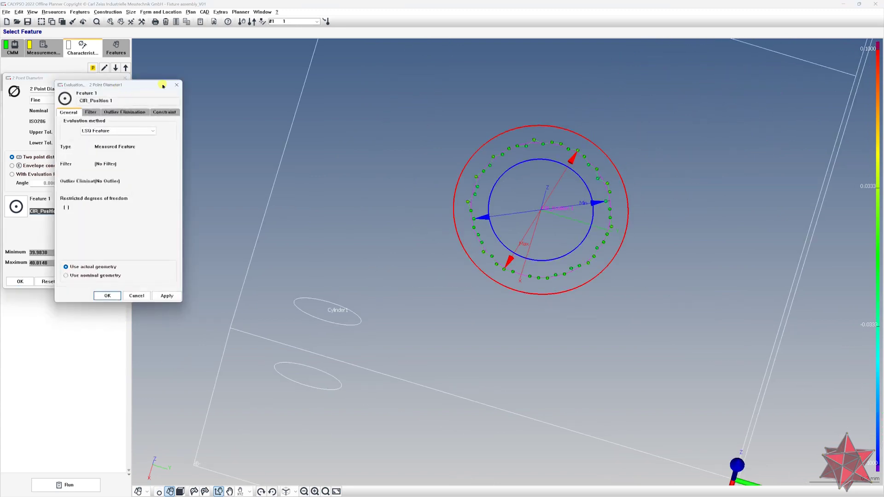
left_click(251, 127)
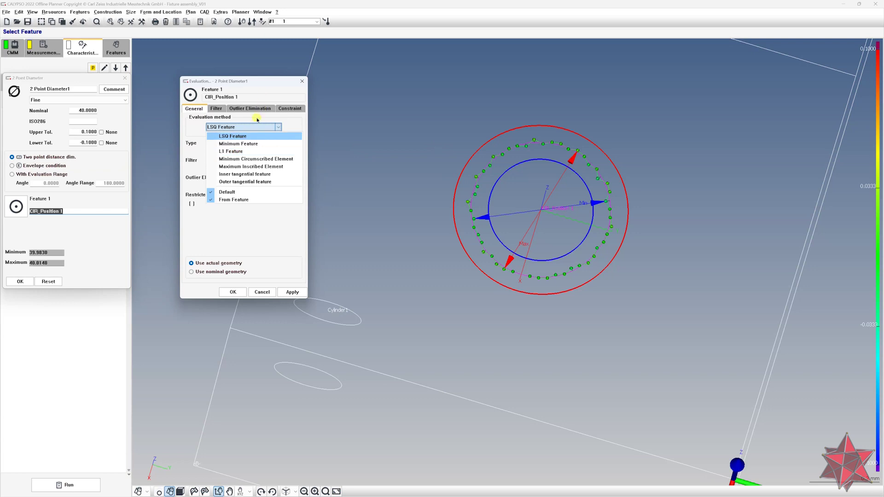
left_click(231, 136)
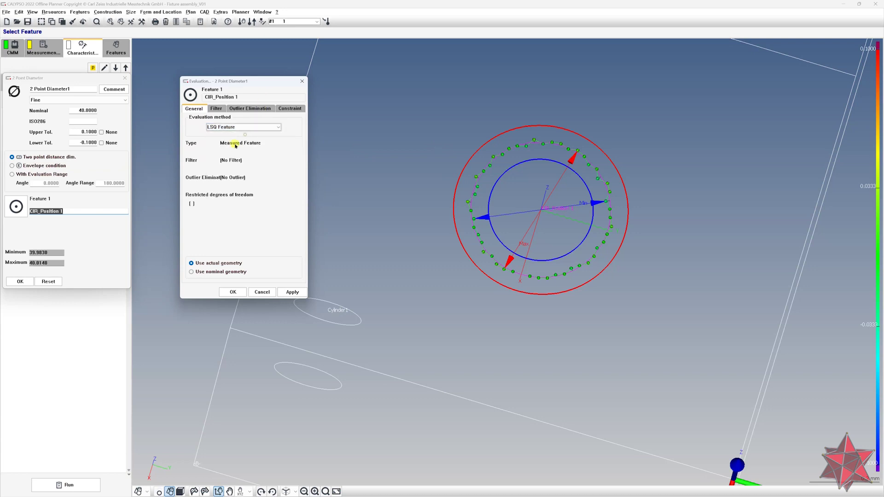
left_click(234, 293)
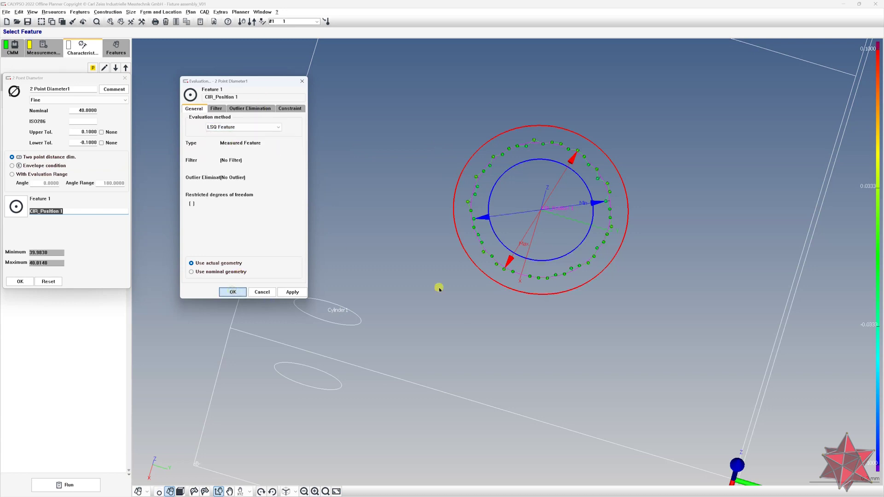
left_click(20, 281)
middle_click_drag(337, 258, 406, 333)
middle_click_drag(511, 355, 372, 366)
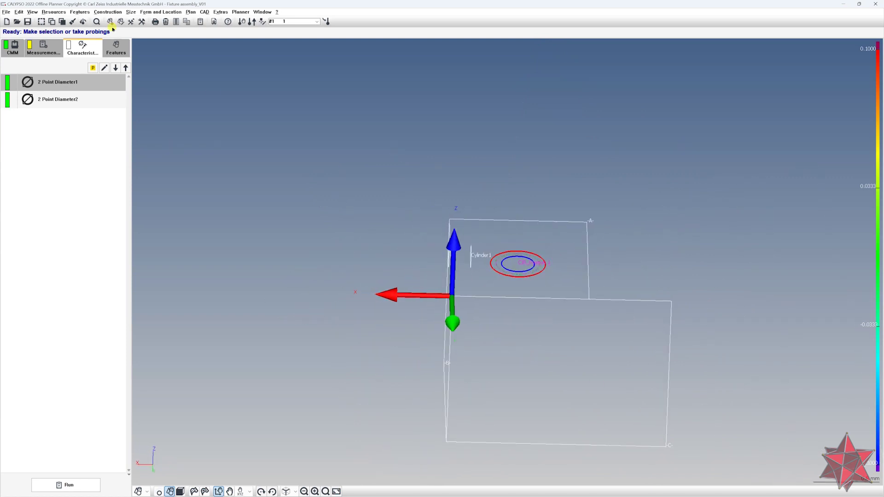
left_click(116, 48)
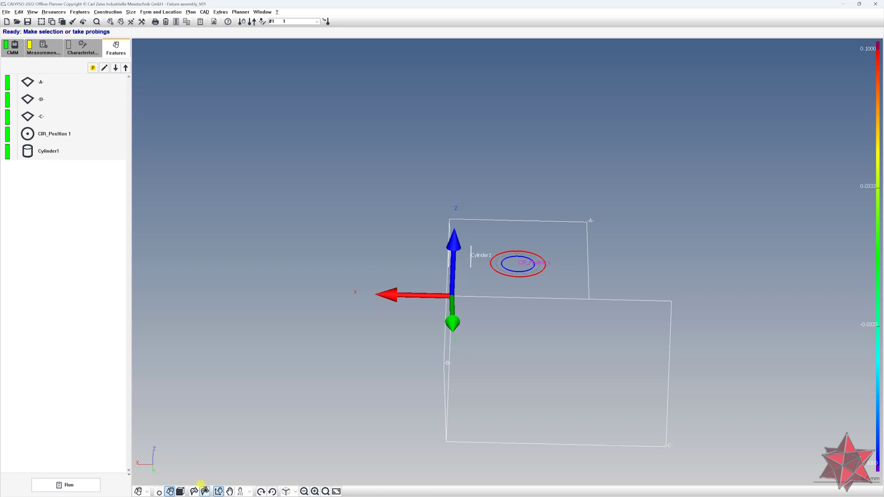
left_click(170, 491)
left_click(179, 491)
middle_click_drag(282, 419, 320, 139)
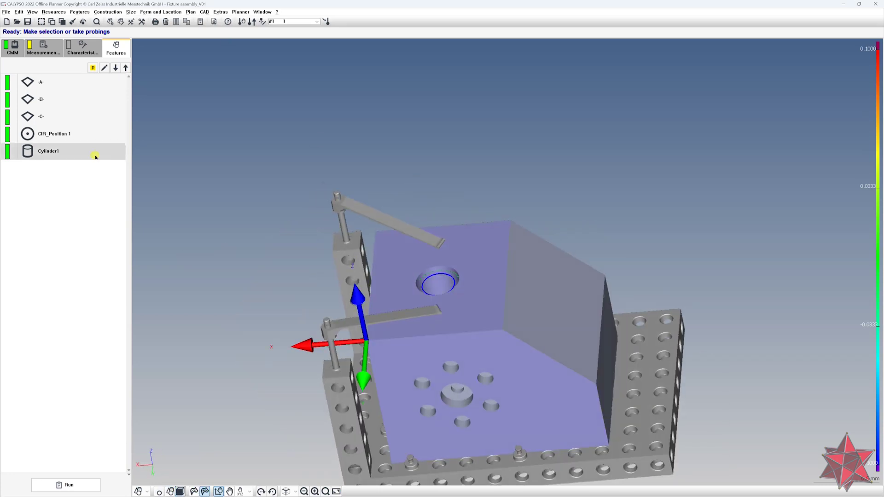
mouse_move(438, 311)
middle_mouse_down()
mouse_move(508, 304)
mouse_move(456, 306)
mouse_move(441, 328)
middle_mouse_up()
middle_click_drag(606, 406, 403, 91)
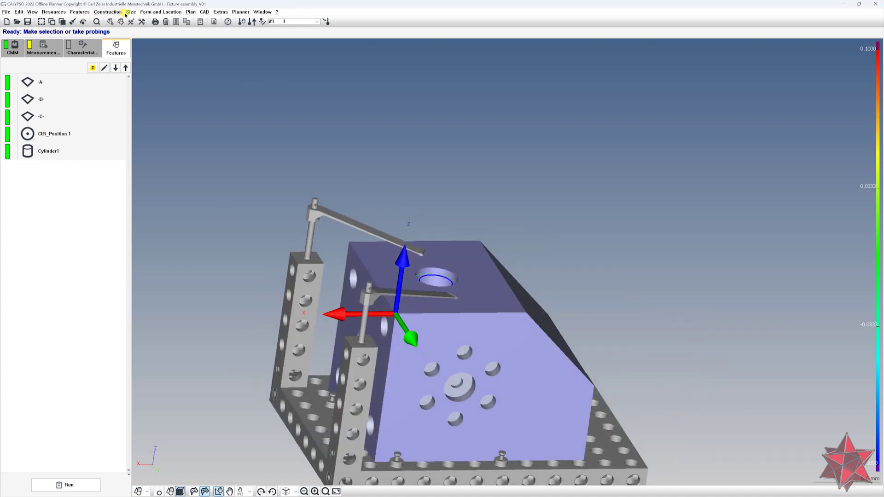
left_click(109, 13)
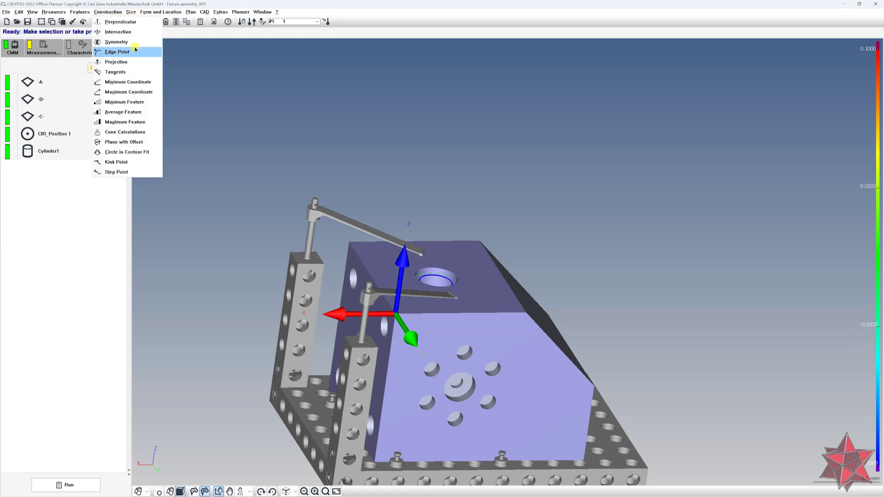
left_click(59, 221)
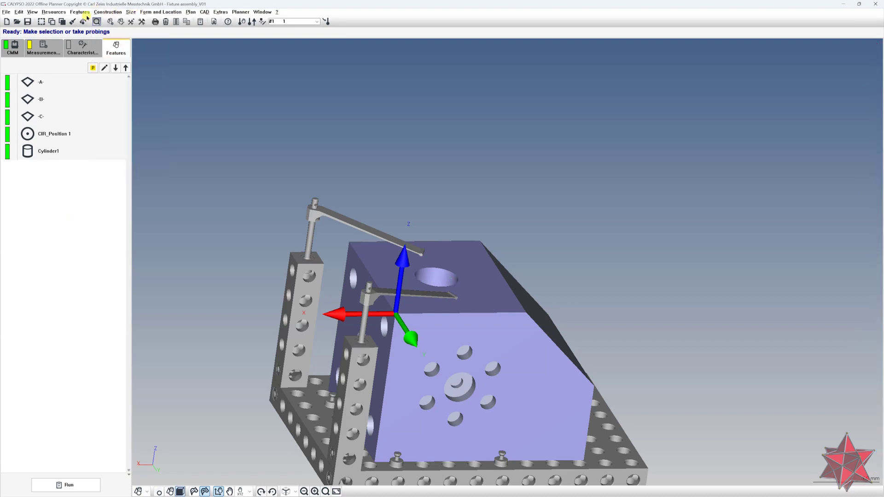
left_click(80, 12)
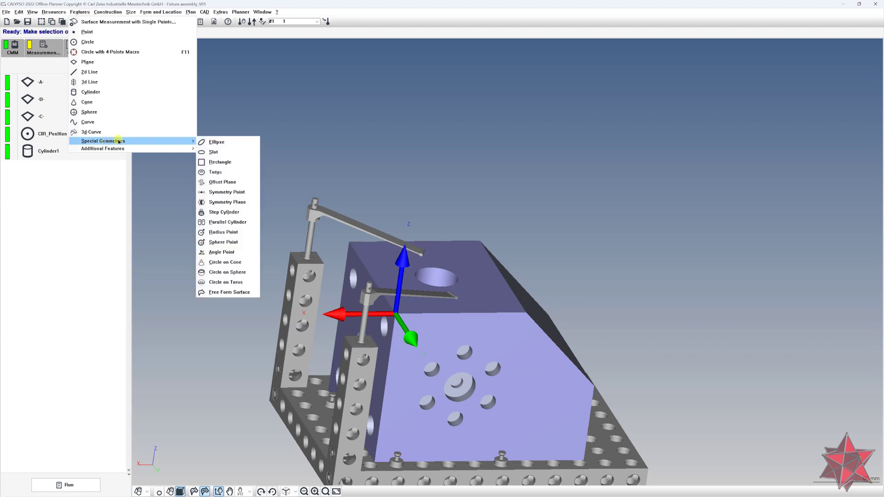
mouse_move(150, 141)
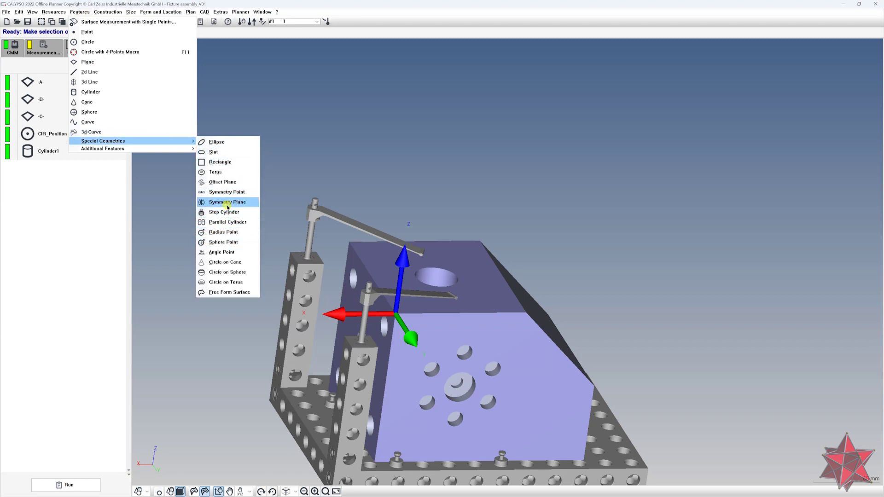
left_click(251, 204)
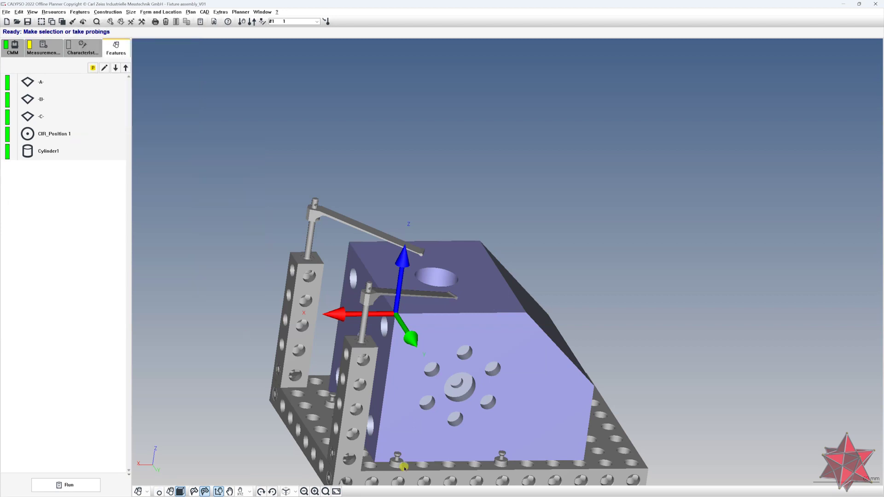
Step: Extract Plane1 from a face of the block and open its settings
left_click(146, 494)
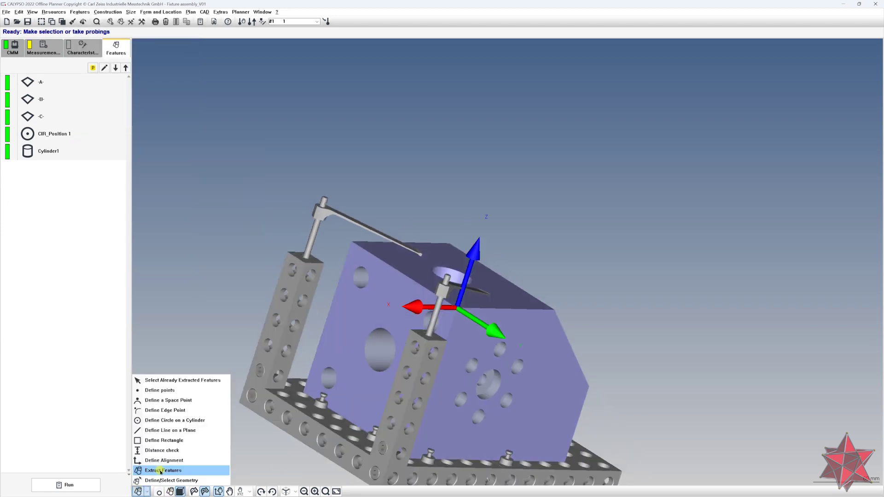
left_click(335, 382)
left_click(340, 320)
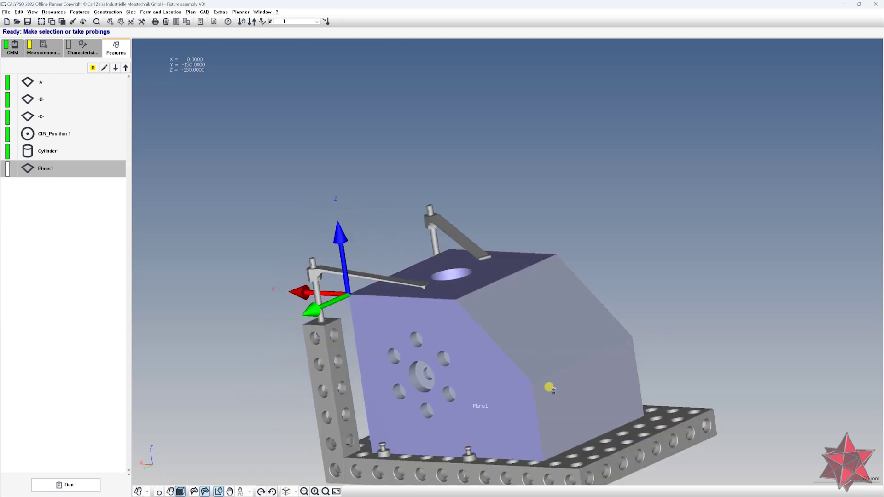
left_click(551, 389)
double_click(77, 168)
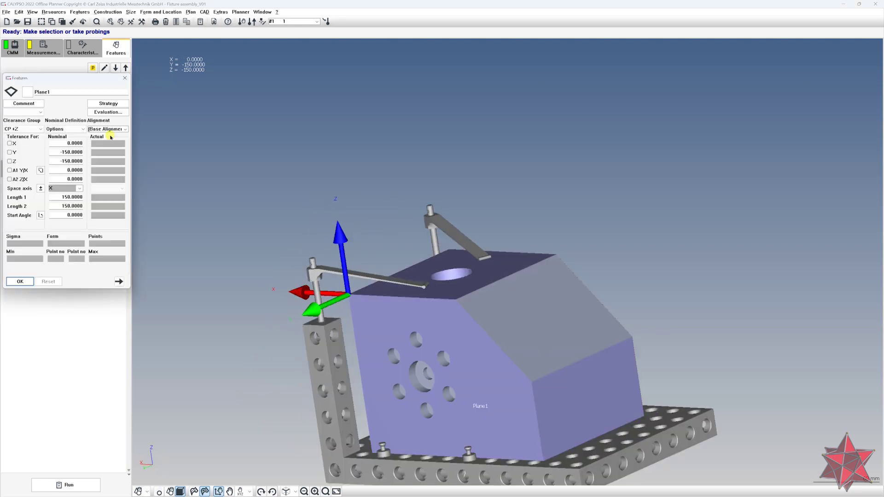
Step: Give Plane1 a polyline strategy with edge distance 2
left_click(116, 103)
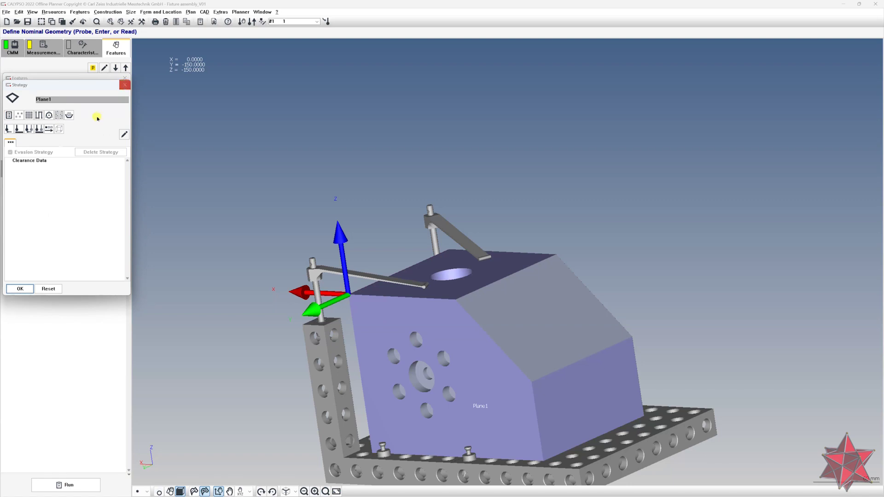
left_click(61, 115)
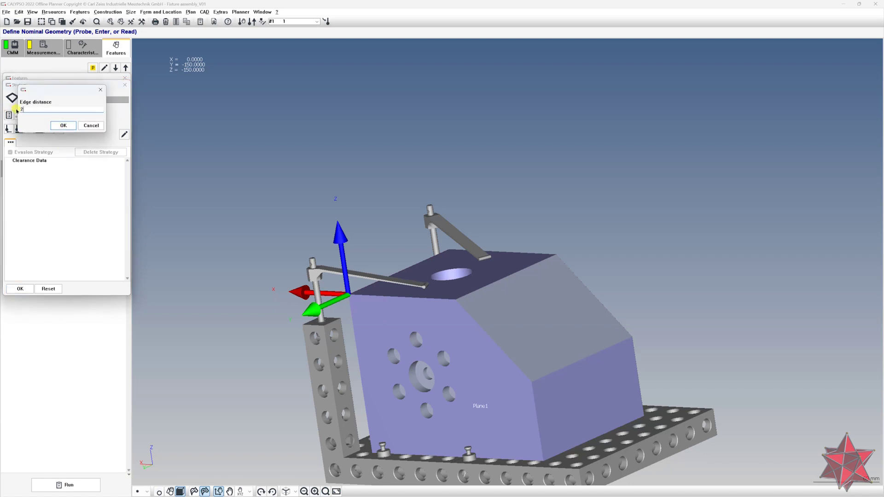
key("Return")
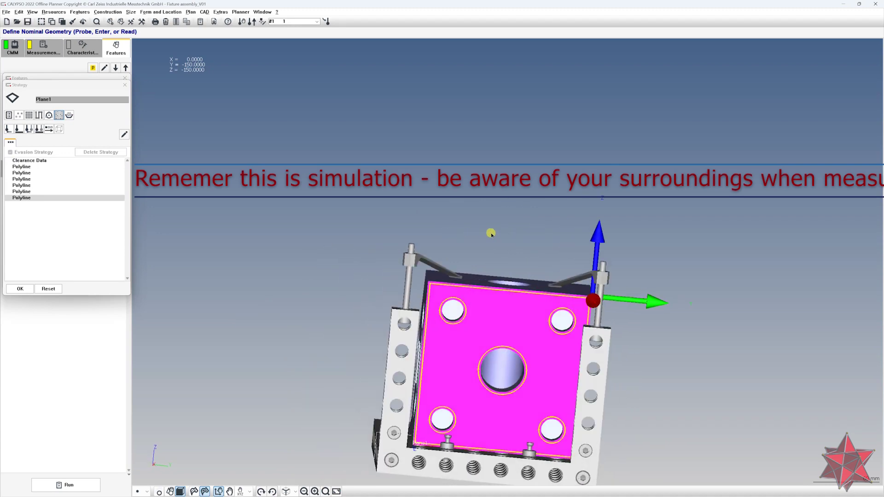
left_click(20, 289)
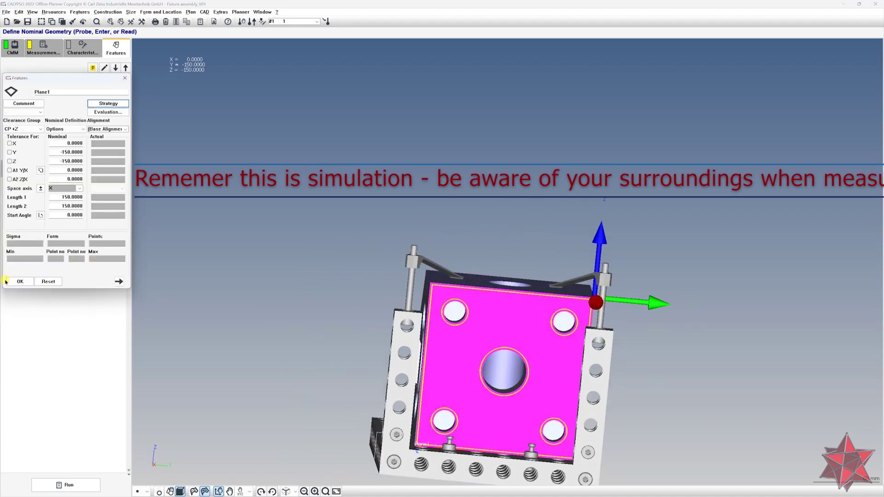
key("Return")
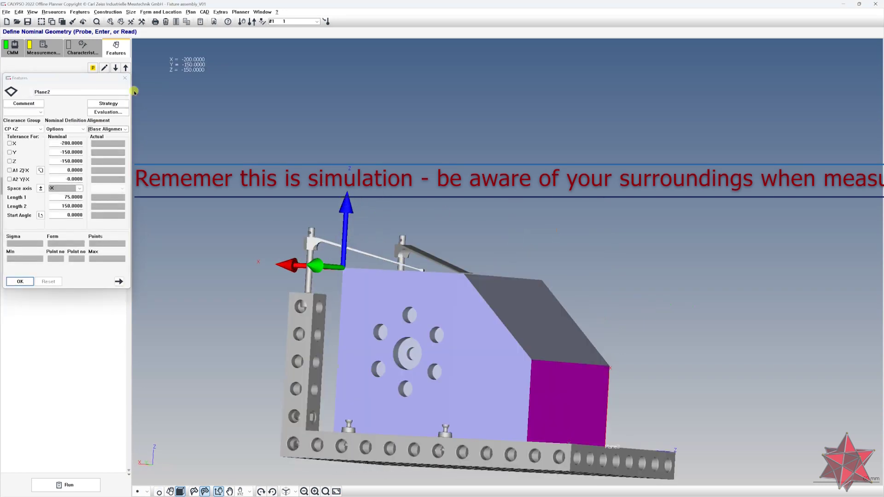
Step: Give Plane2 a polyline strategy with the default edge distance
left_click(108, 103)
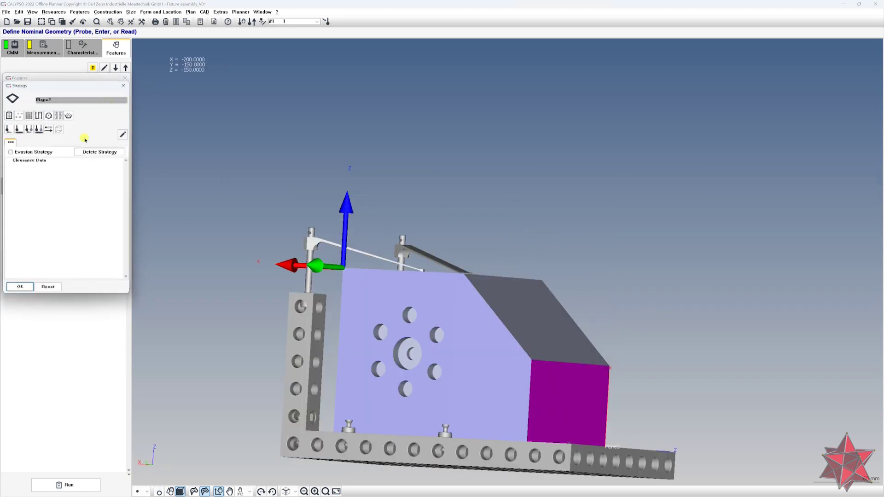
left_click(57, 117)
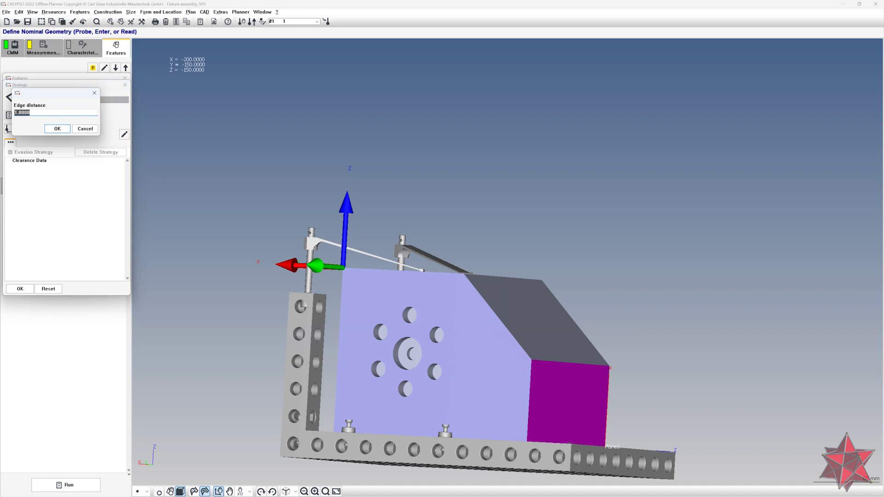
left_click(57, 128)
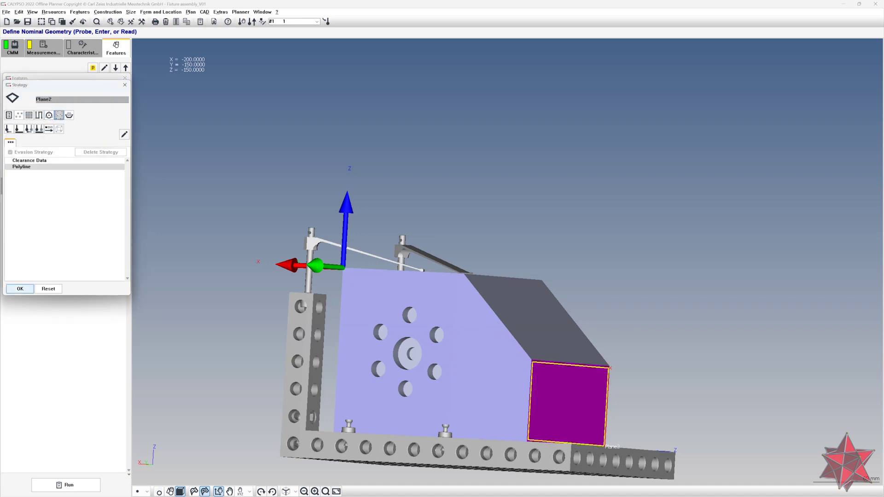
left_click(20, 288)
left_click(22, 283)
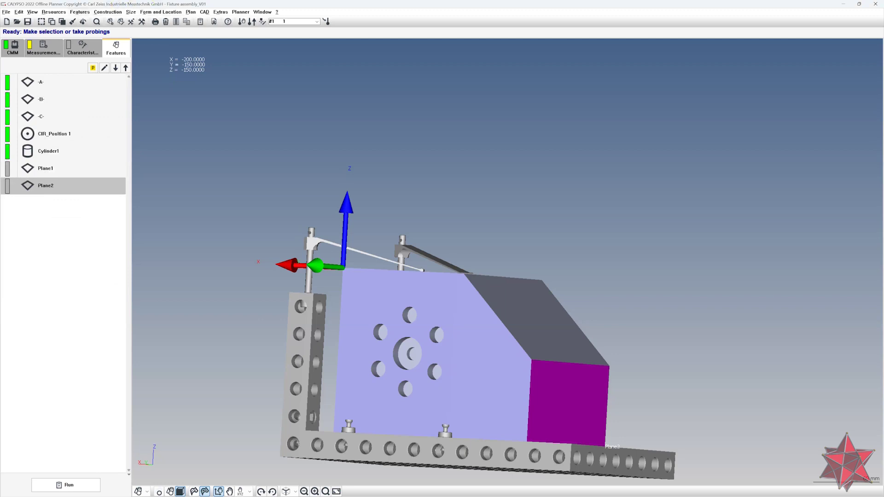
Step: Add Symmetry Plane1 and define its nominals by recalling feature points
left_click(79, 12)
mouse_move(134, 141)
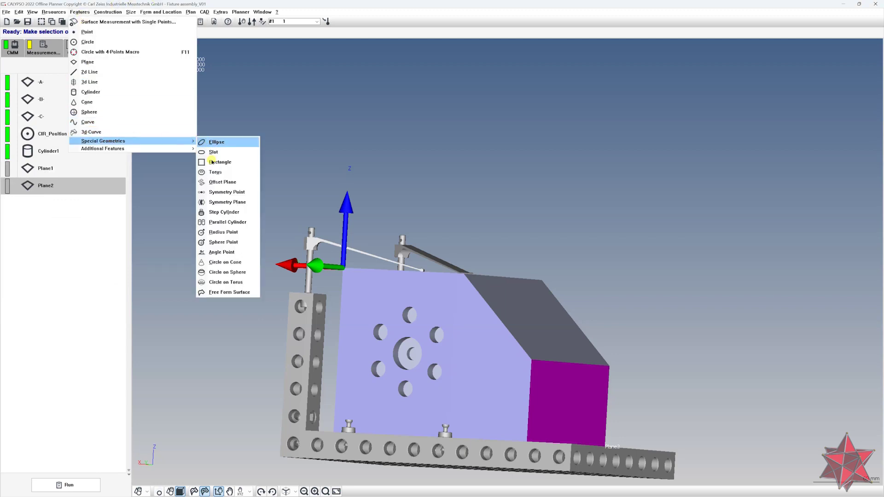
left_click(216, 202)
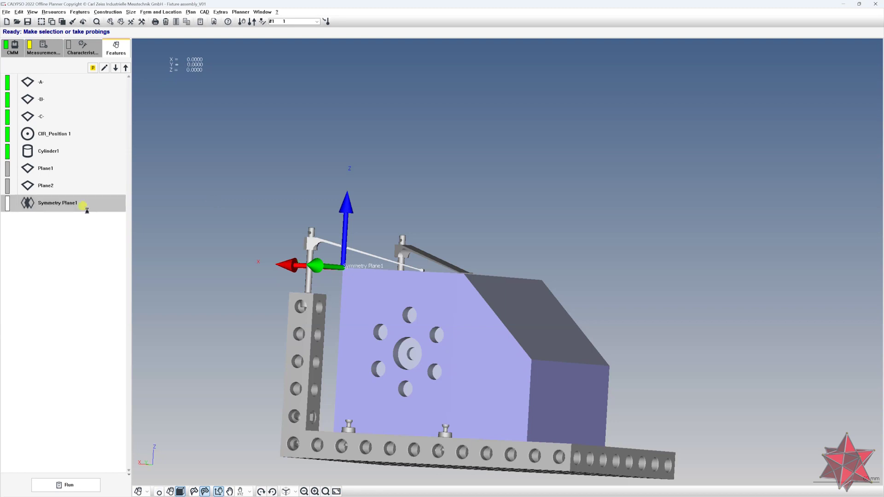
double_click(84, 207)
left_click(77, 129)
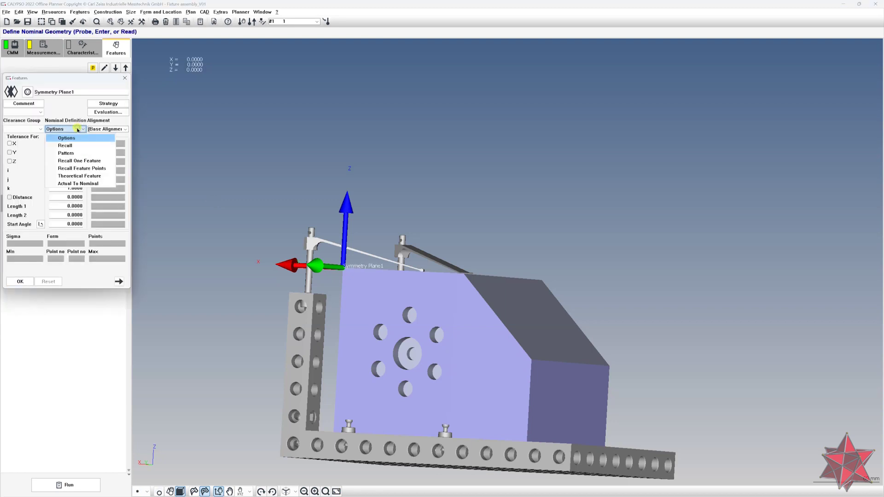
left_click(90, 168)
Step: Recall points from Plane1 and Plane2 and accept Symmetry Plane1
left_click(29, 202)
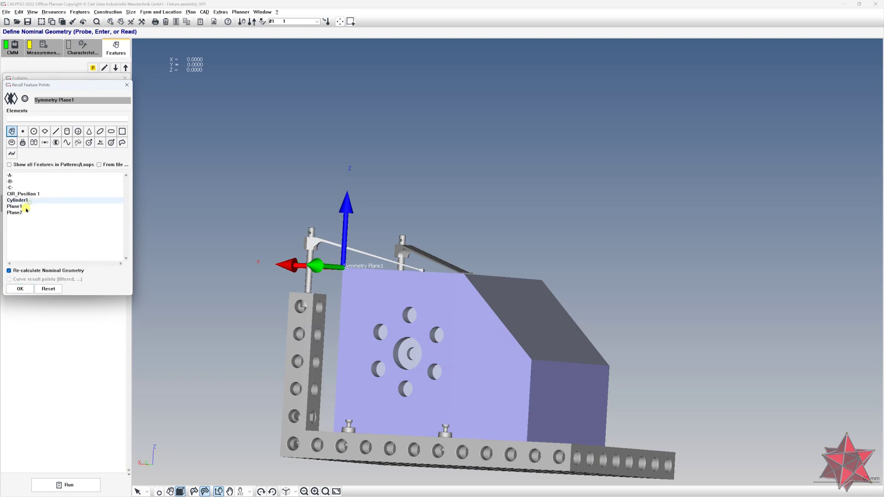
left_click(23, 207)
left_click(22, 213)
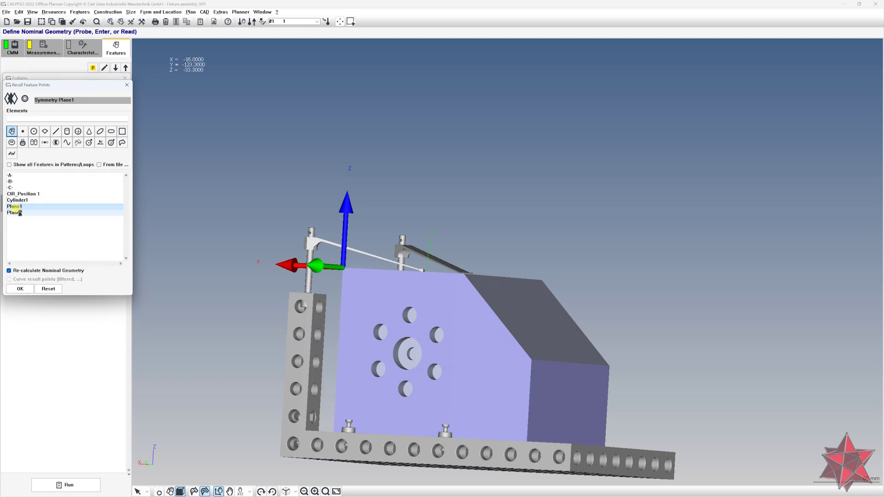
left_click(27, 207, "ctrl")
left_click(20, 288)
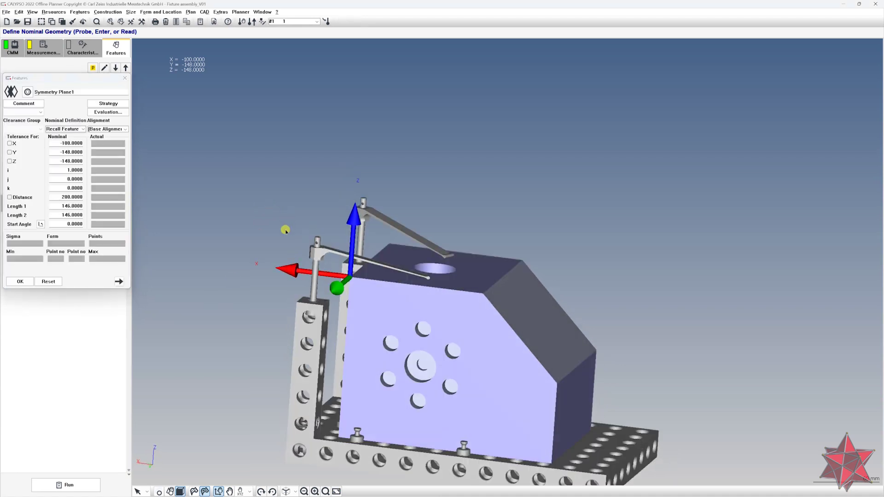
left_click(20, 281)
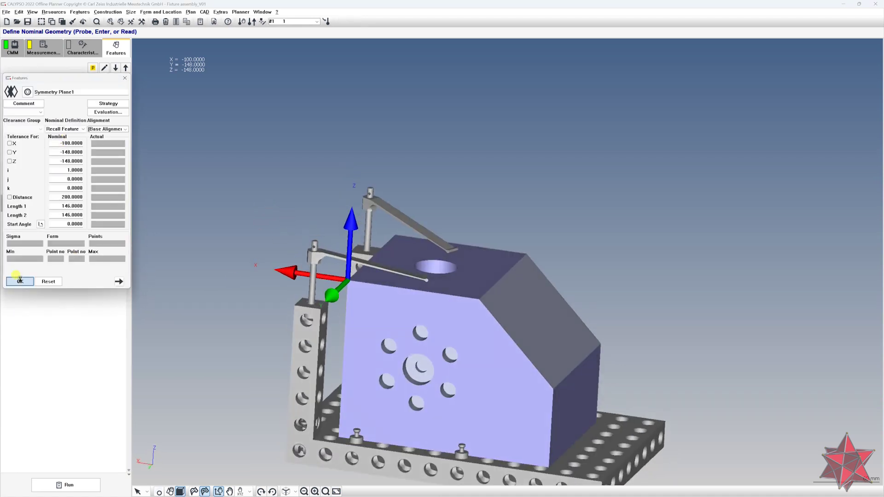
Step: Run Symmetry Plane1 in simulation and check its 200 mm distance result
right_click(59, 211)
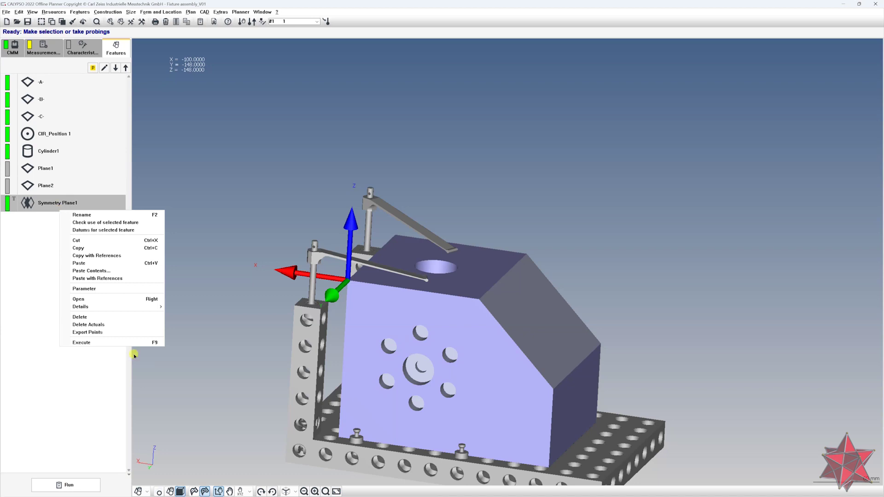
left_click(147, 343)
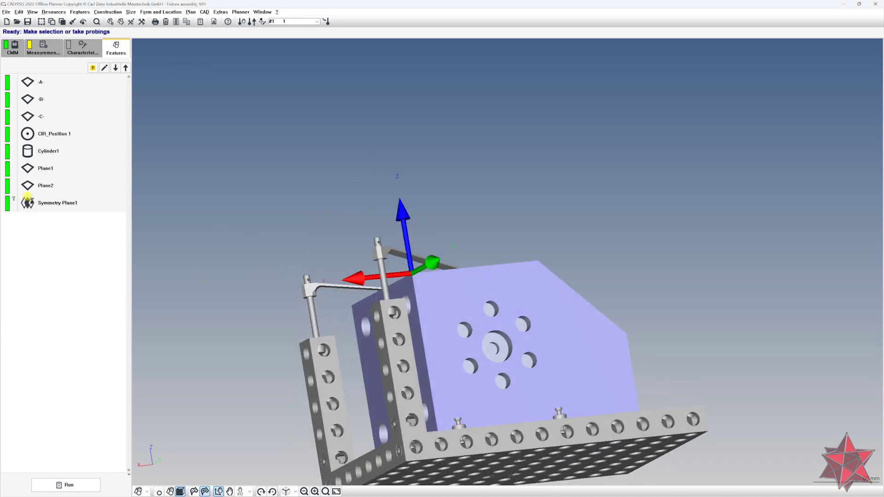
double_click(78, 204)
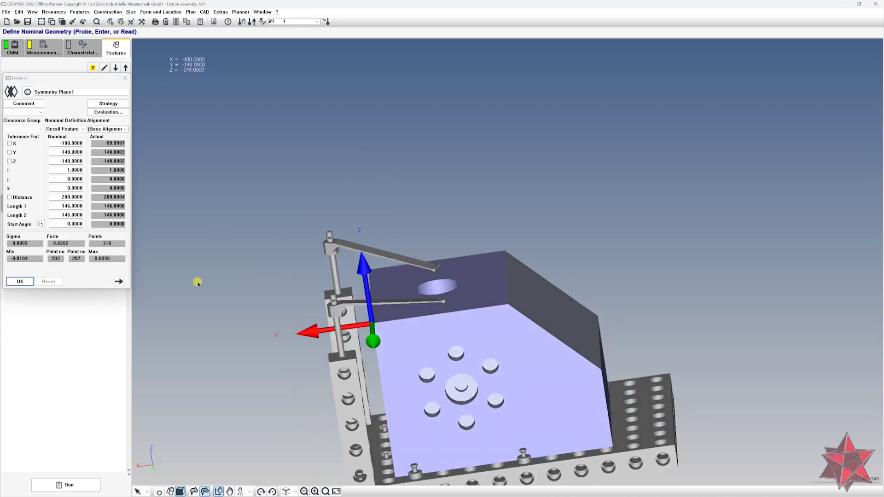
left_click(21, 281)
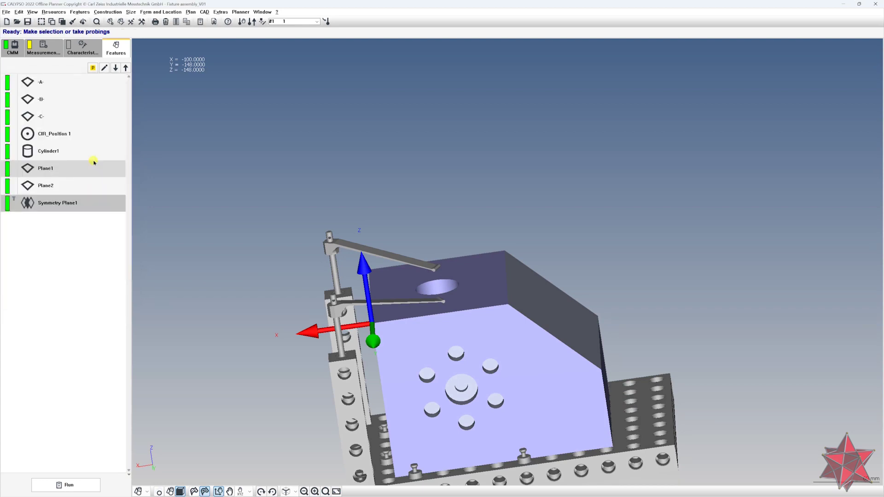
left_click(84, 46)
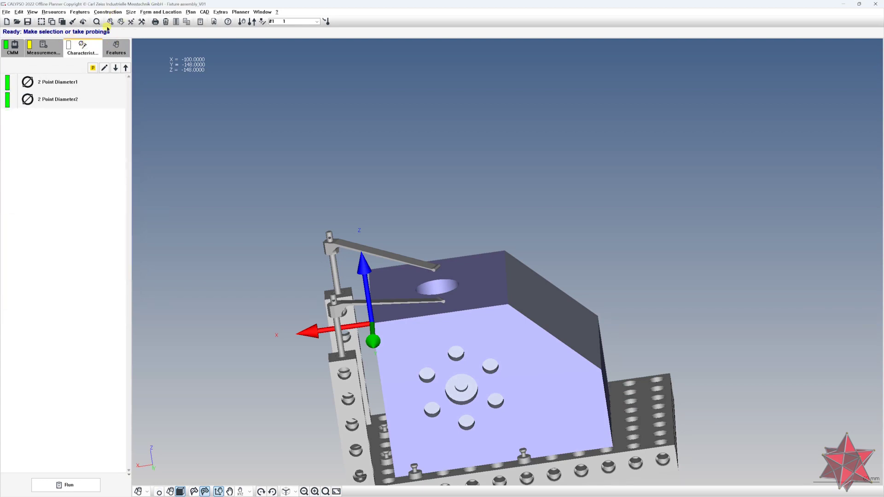
Step: Add Two-point distance1 (nominal 200 ±0.2) with Symmetry Plane1 as Feature 1
left_click(130, 13)
mouse_move(148, 21)
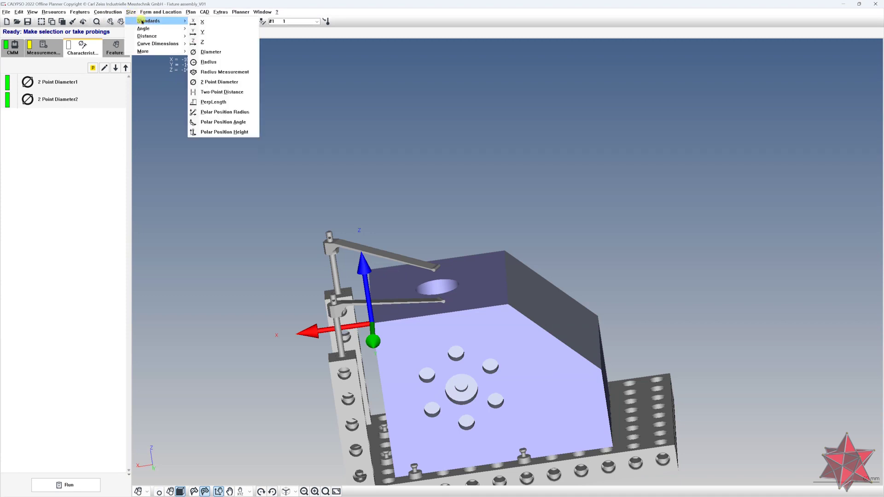
left_click(241, 92)
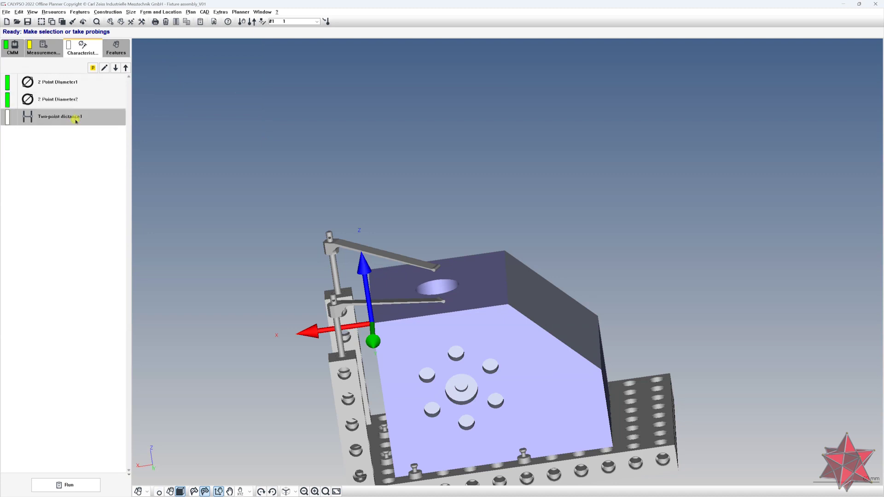
left_click_drag(85, 77, 235, 82)
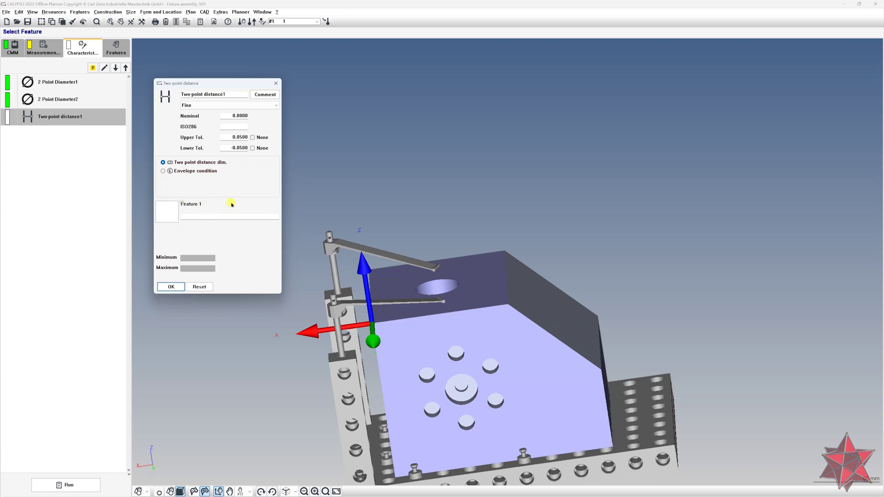
left_click(156, 212)
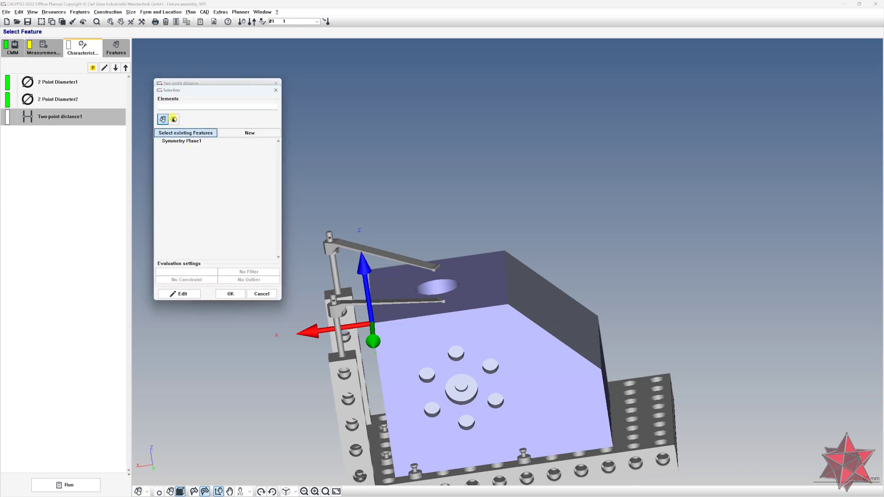
left_click(173, 142)
left_click(230, 294)
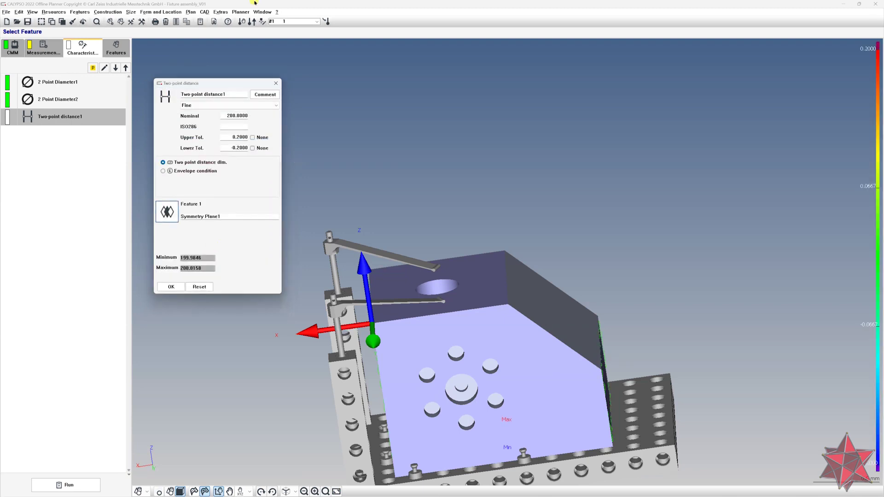
Step: Try the envelope condition and review Symmetry Plane1's evaluation parameters
left_click_drag(219, 86, 148, 96)
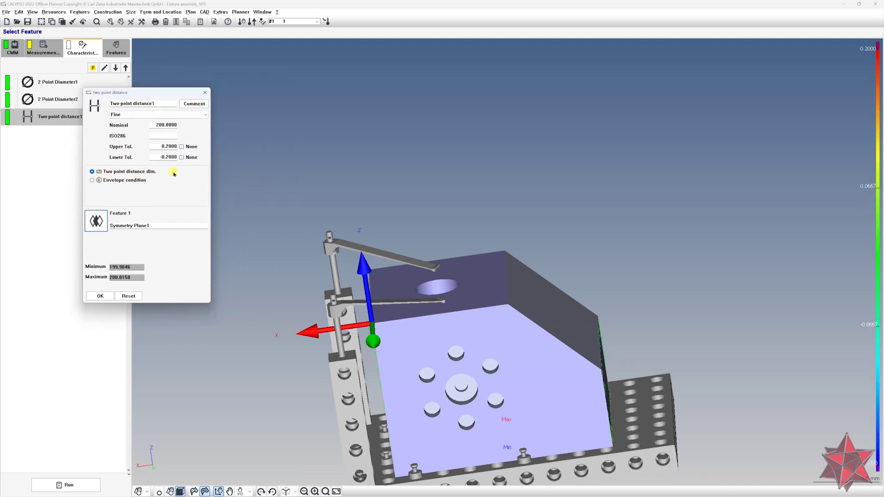
left_click(135, 181)
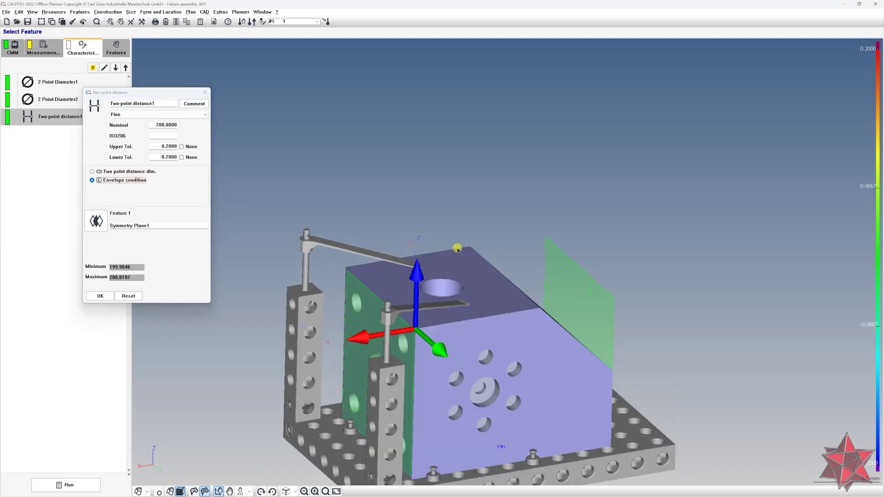
left_click(157, 226)
right_click(156, 225)
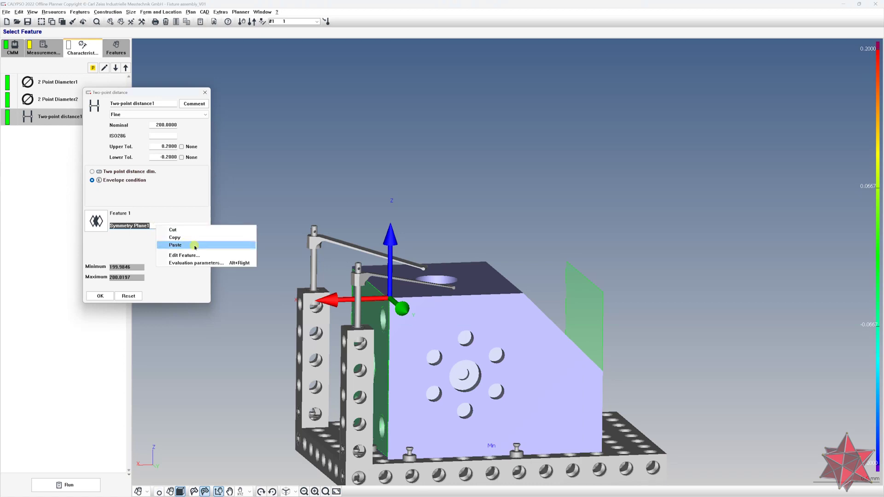
left_click(201, 263)
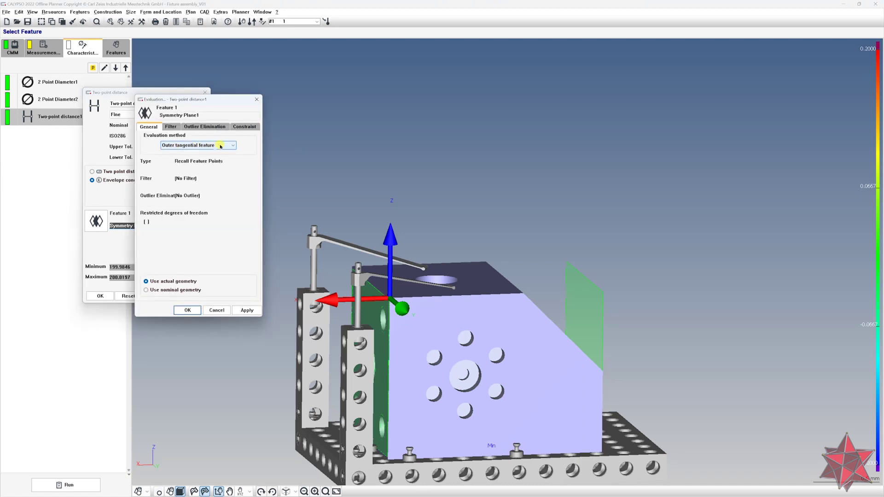
left_click(256, 99)
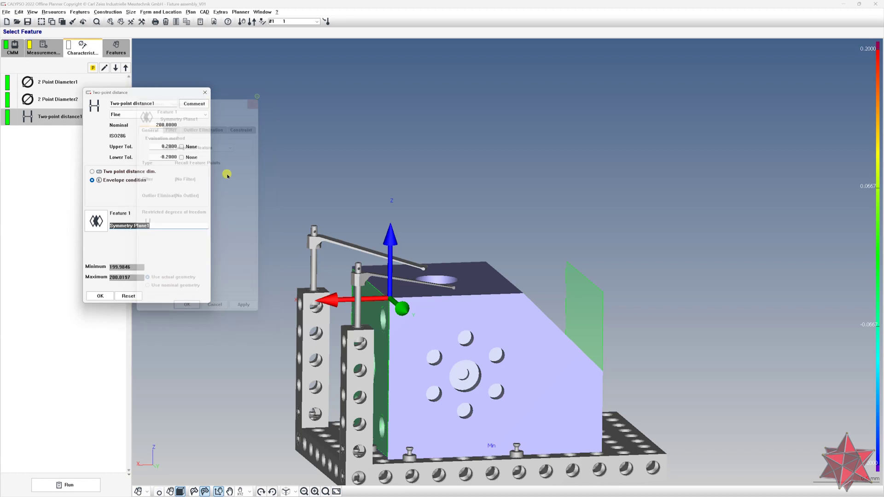
Step: Compare plain two-point distance, then settle on envelope condition (maximum 200.0197)
left_click(130, 172)
right_click(160, 226)
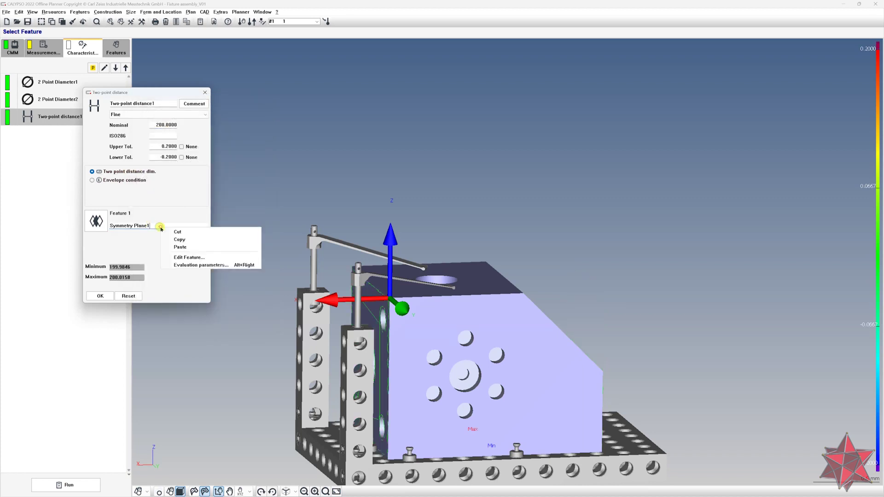
left_click(201, 264)
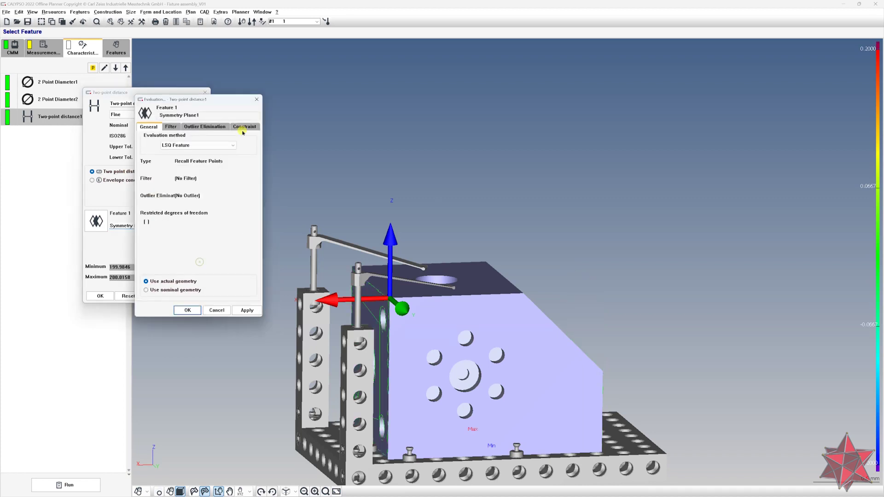
left_click(255, 100)
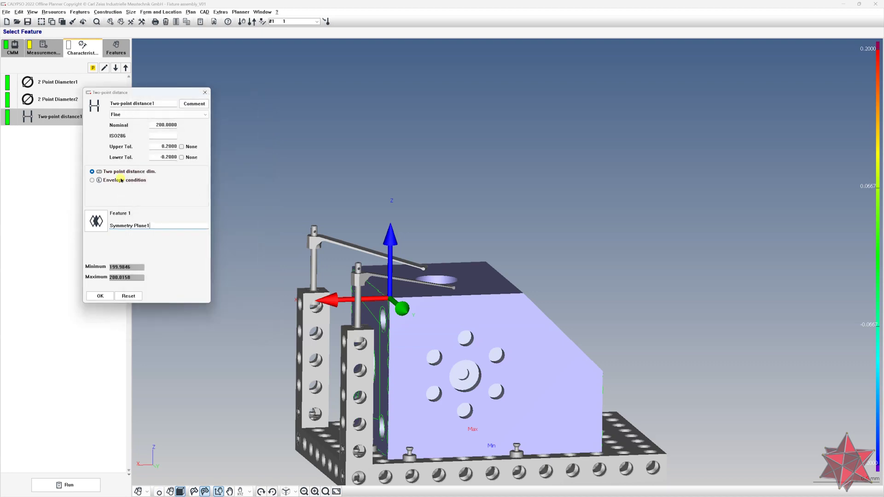
left_click(120, 180)
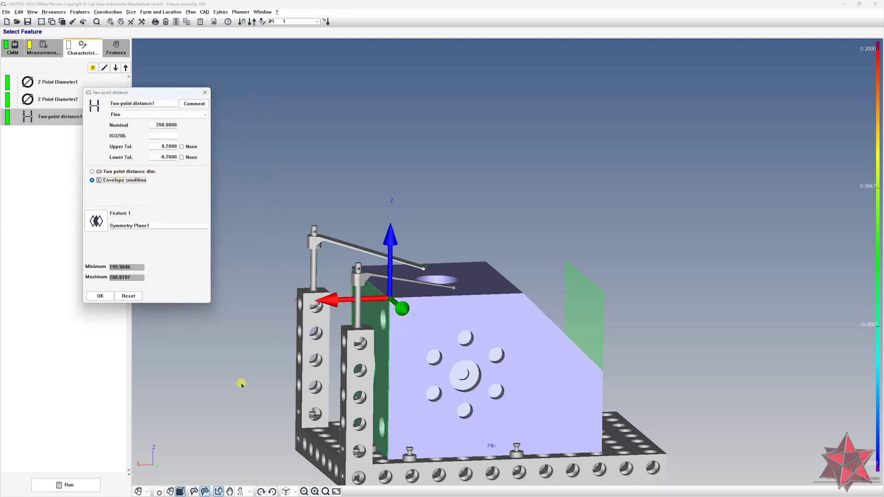
left_click(205, 490)
Step: Orbit and zoom the model to a front elevation showing the symmetry planes
left_click_drag(474, 309, 424, 329)
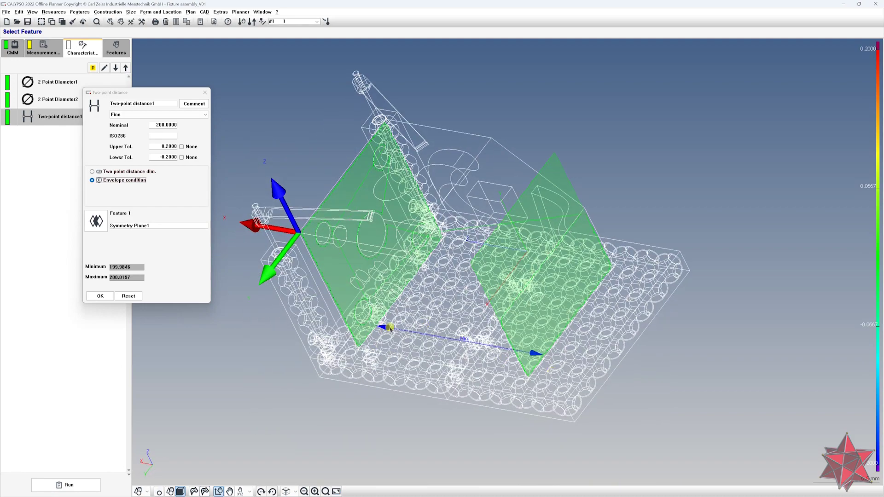
left_click_drag(525, 337, 554, 359)
scroll(420, 309, "up", 5)
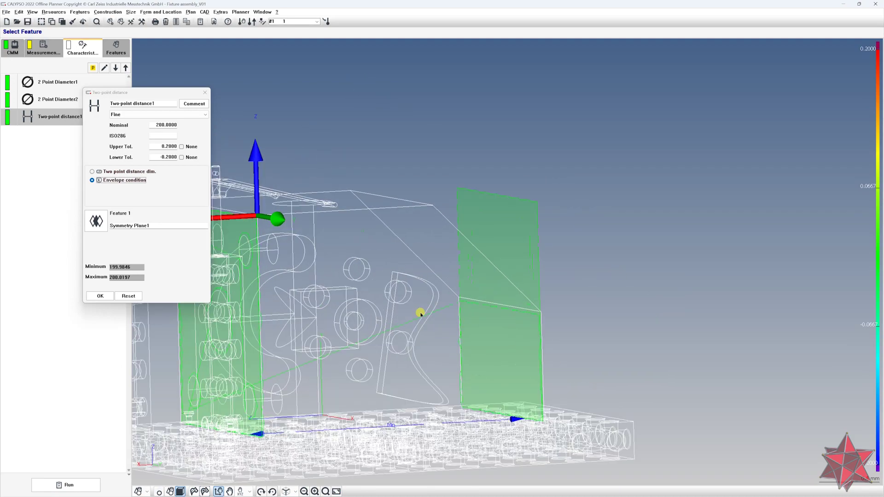
scroll(571, 301, "up", 6)
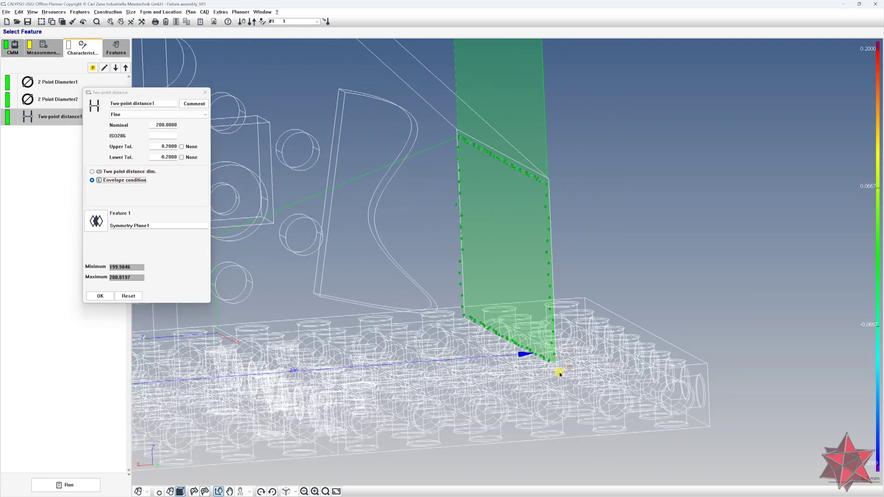
scroll(570, 374, "down", 5)
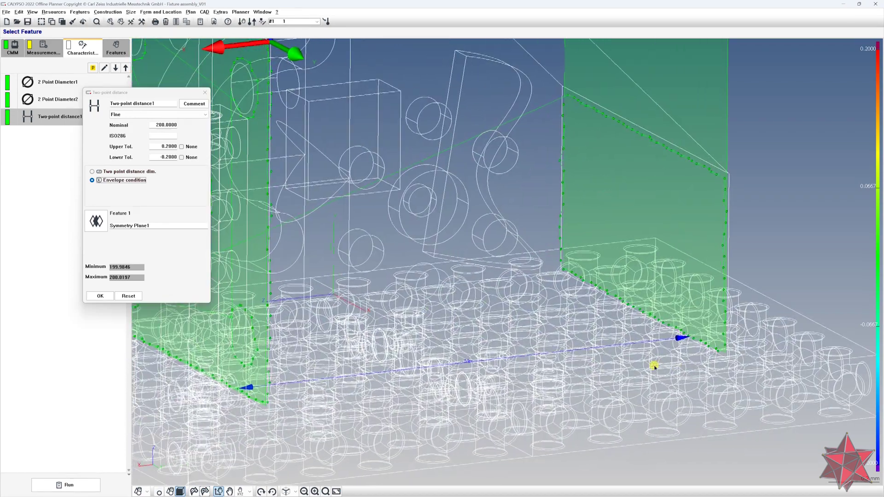
Step: Display measured points as cylinders with diameter 2.0000 via Extras > Results Presentation
left_click(221, 12)
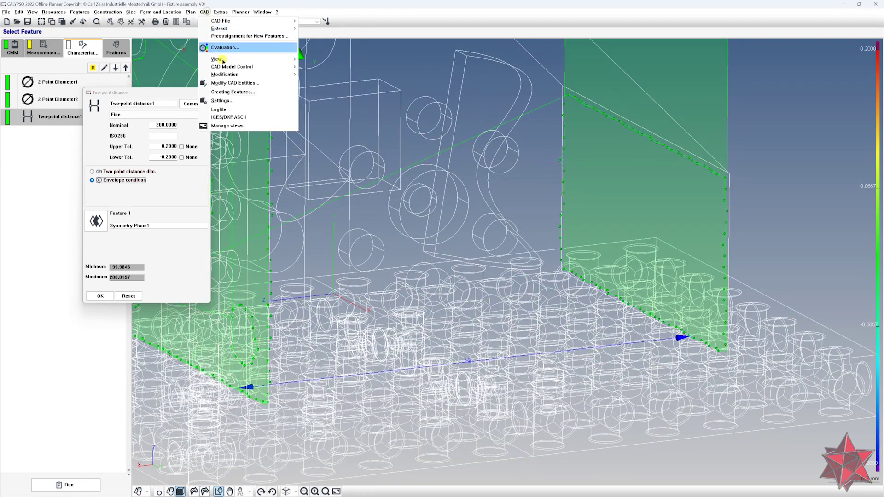
left_click(219, 47)
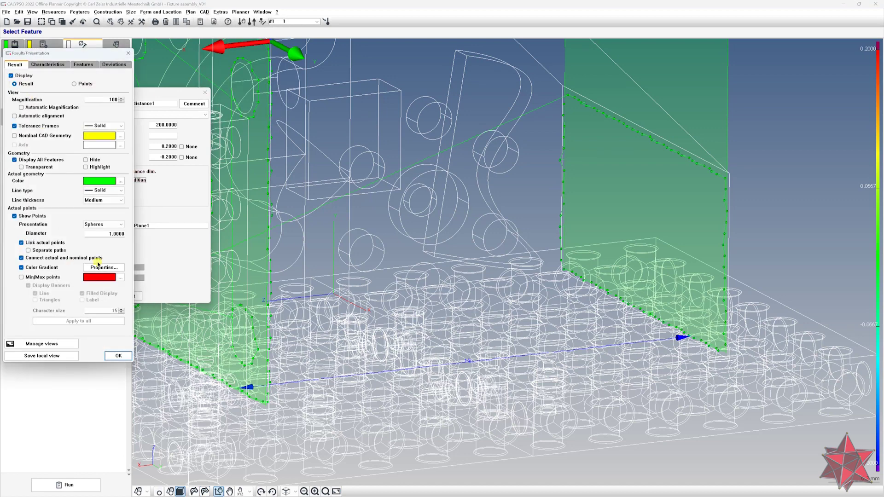
left_click(105, 225)
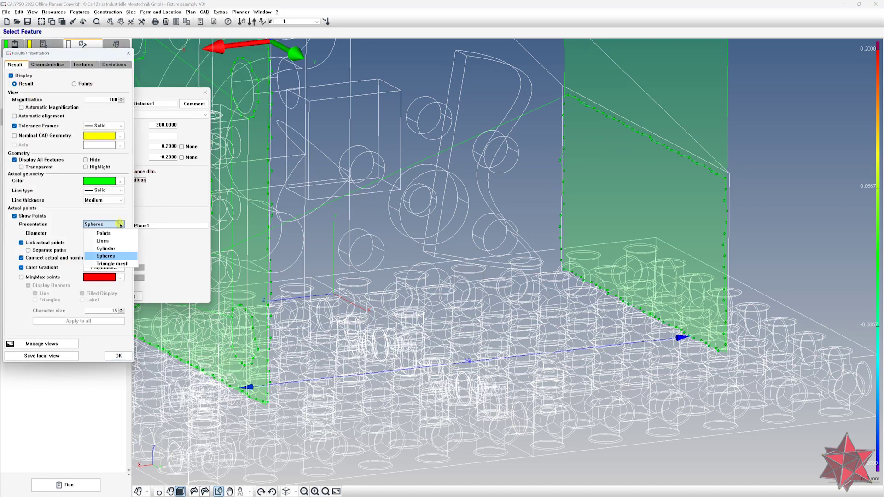
left_click(108, 249)
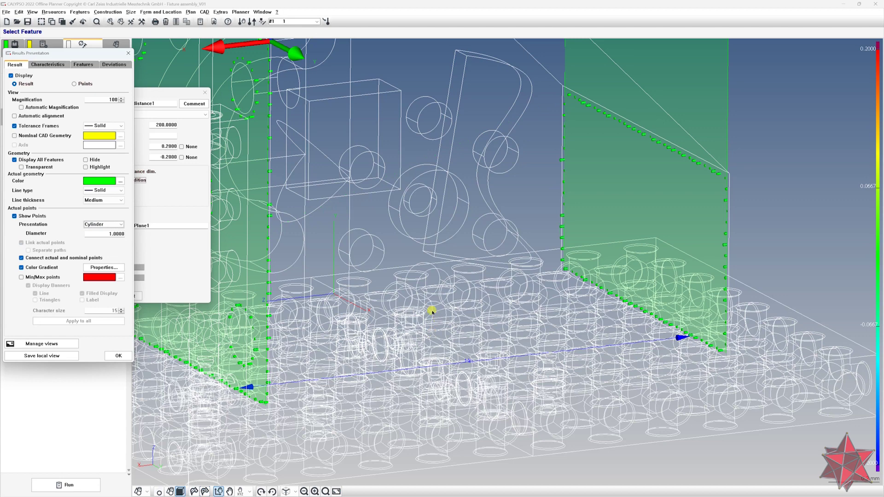
double_click(107, 233)
key("Tab")
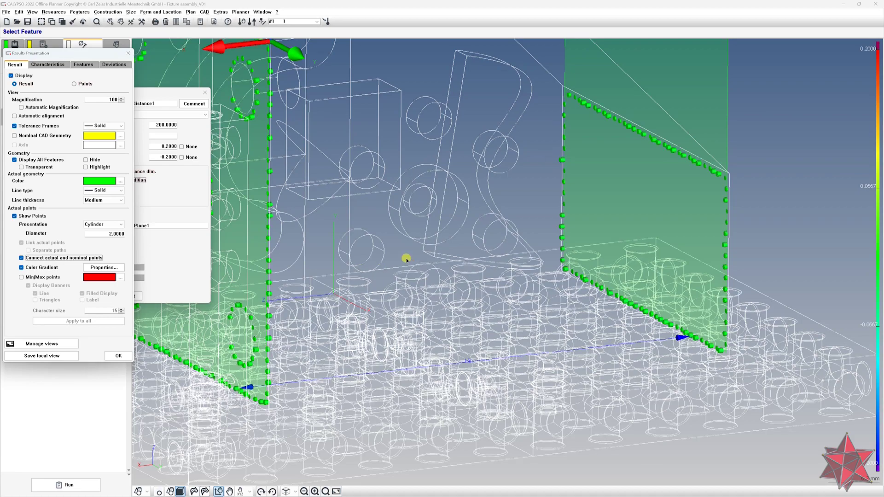
scroll(400, 256, "up", 2)
middle_click_drag(413, 260, 433, 281)
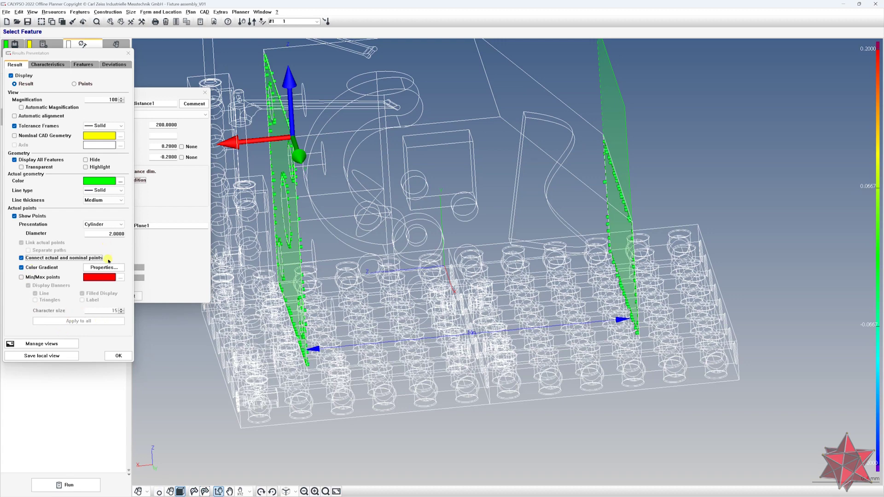
left_click(119, 355)
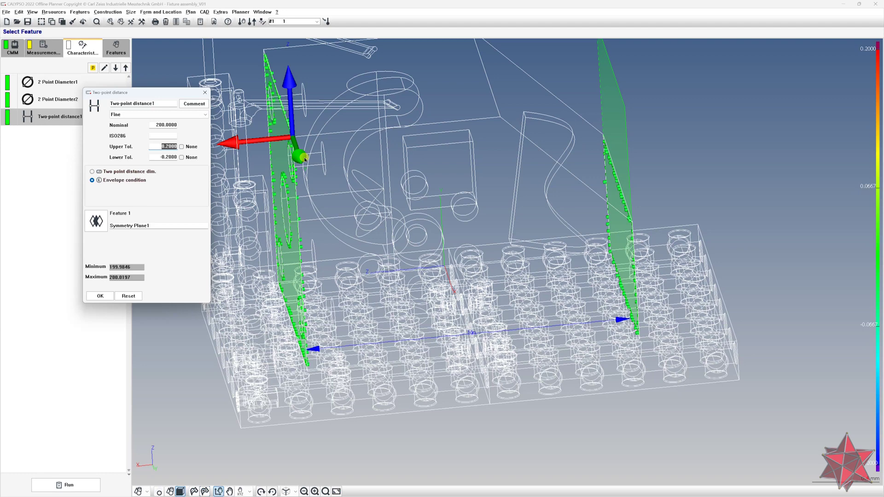
type("0.01")
Step: Set Two-point distance1 tolerances to upper +0.0100 and lower -0.0010
key("Tab")
left_click_drag(166, 157, 203, 162)
type("0")
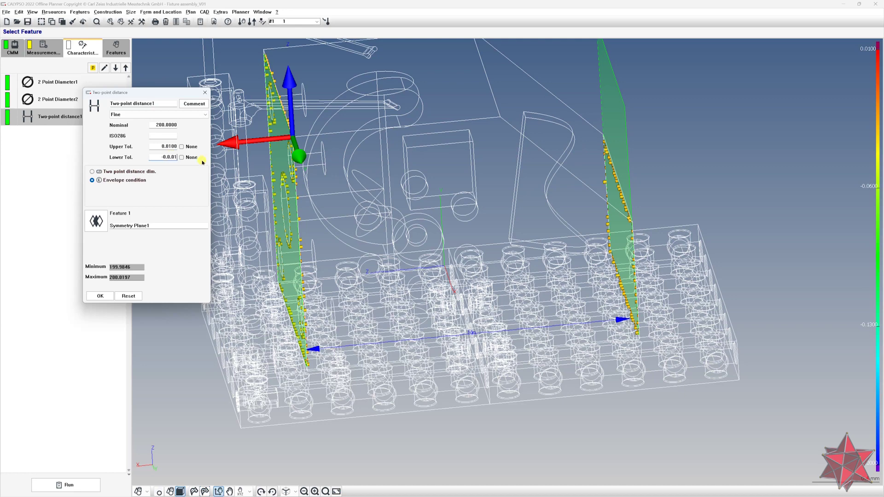
key("shift+Tab")
left_click_drag(170, 157, 190, 159)
type("01")
key("shift+Tab")
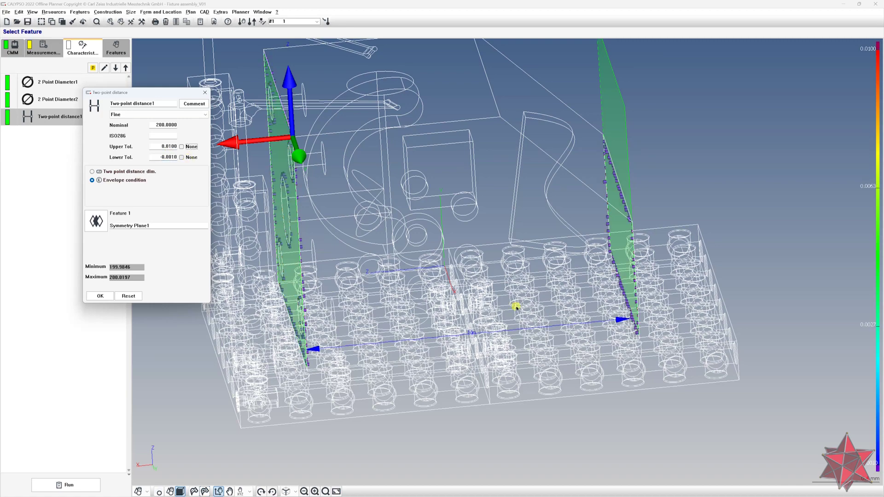
Step: Keep the envelope condition evaluation and confirm Two-point distance1
middle_click_drag(516, 307, 511, 259)
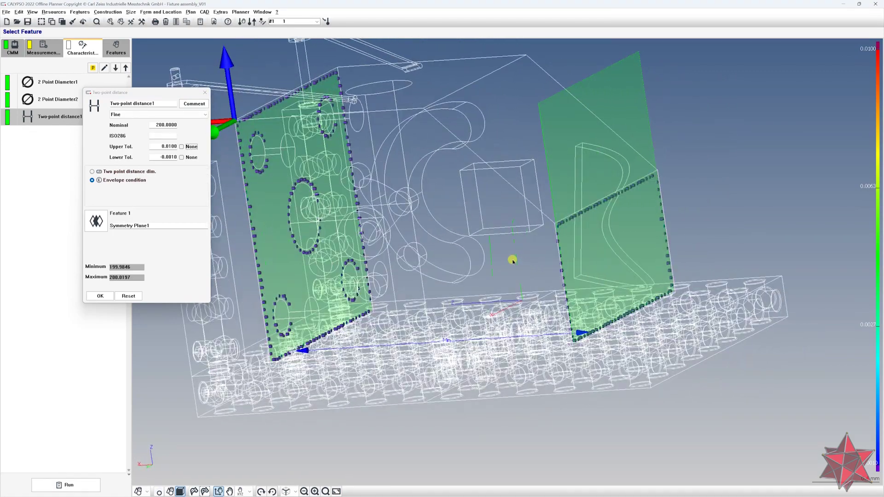
left_click(119, 172)
middle_click_drag(394, 215, 560, 211)
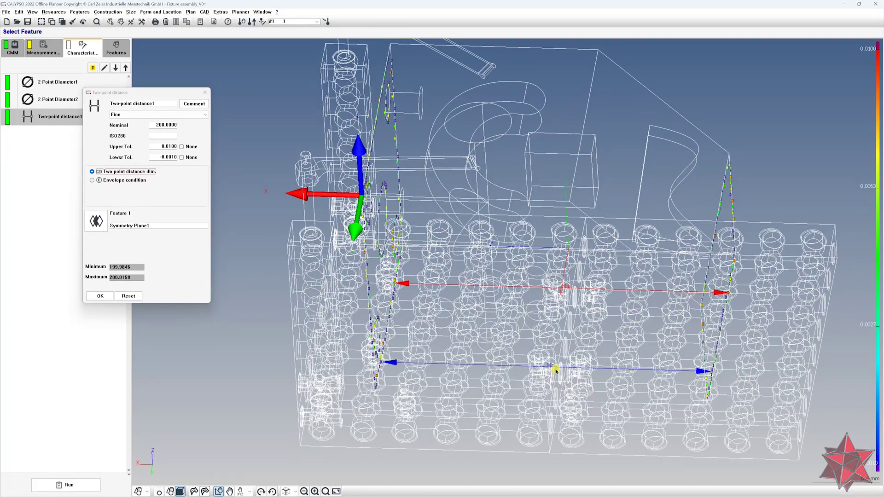
left_click(91, 180)
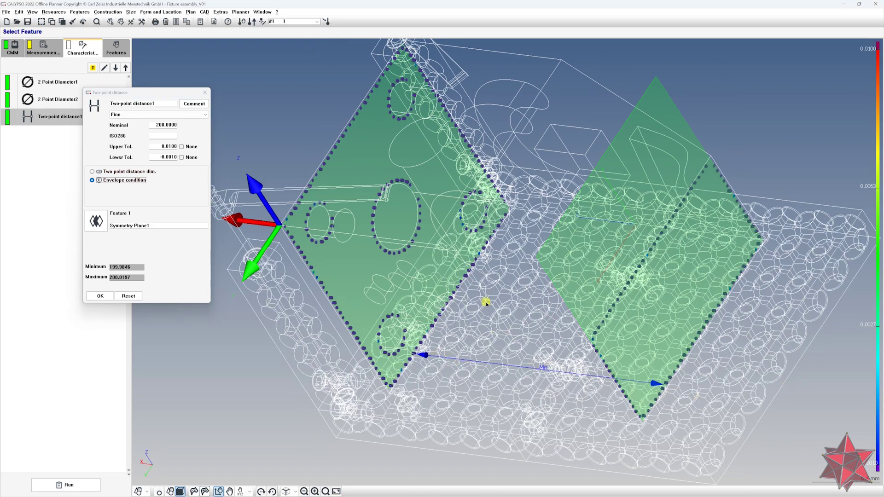
key("Return")
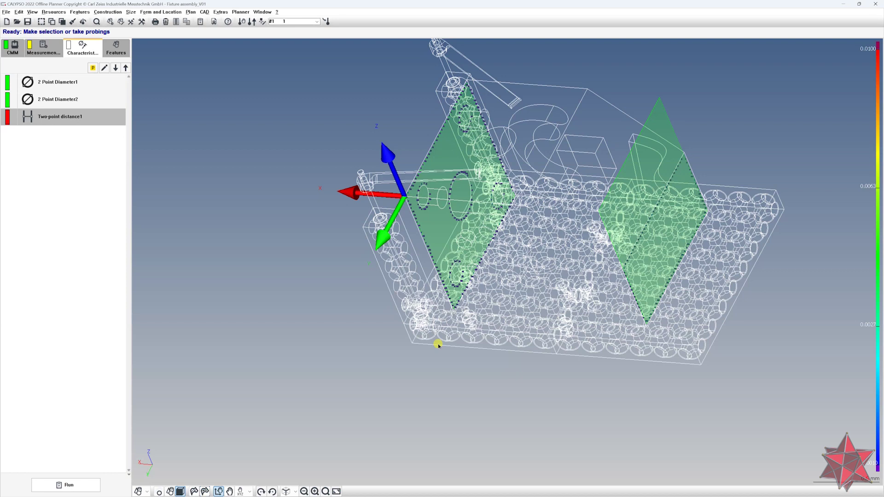